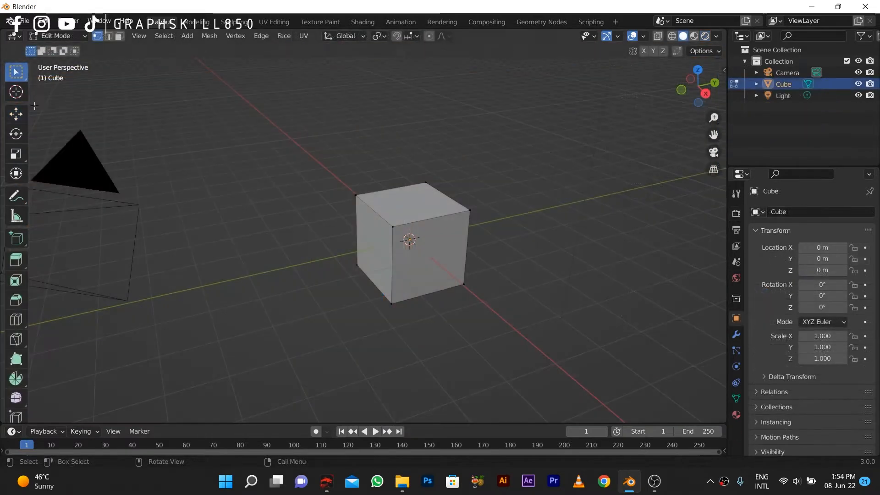
# Step: Select the whole cube mesh and stretch it along the global Z axis into a block roughly 2.5 times as tall
pyautogui.click(17, 112)
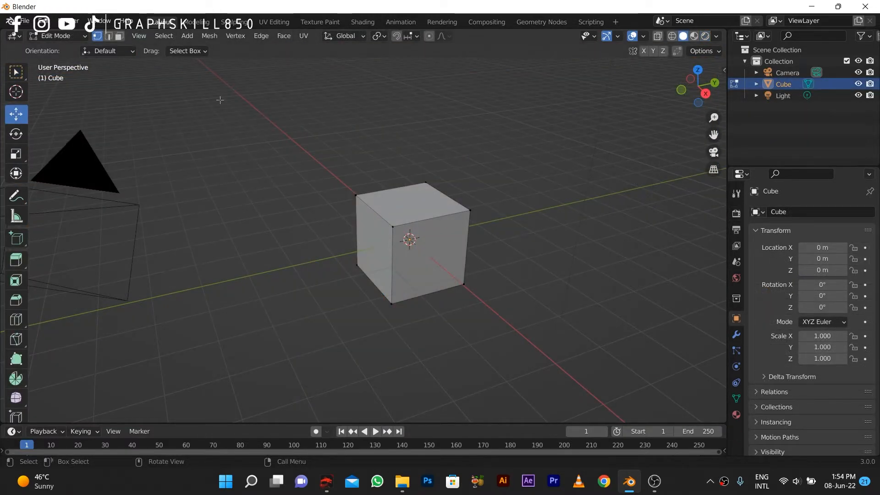
pyautogui.press('a')
pyautogui.press('s')
pyautogui.press('z')
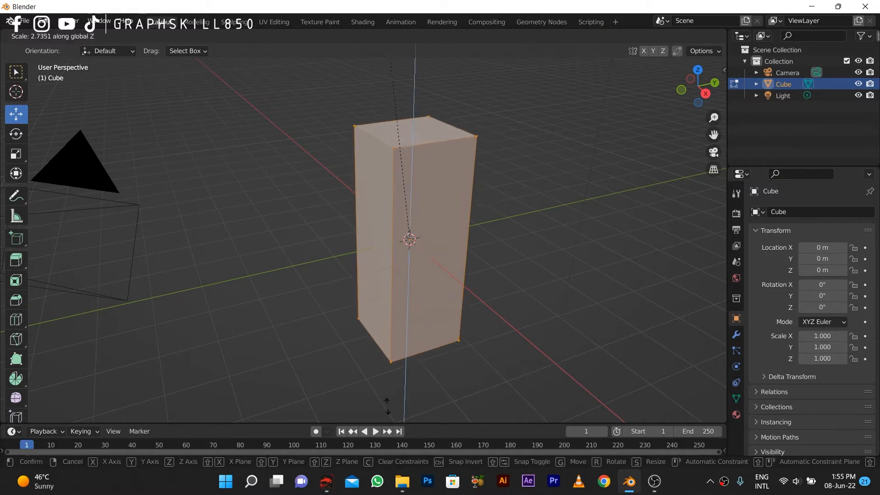
pyautogui.click(382, 98)
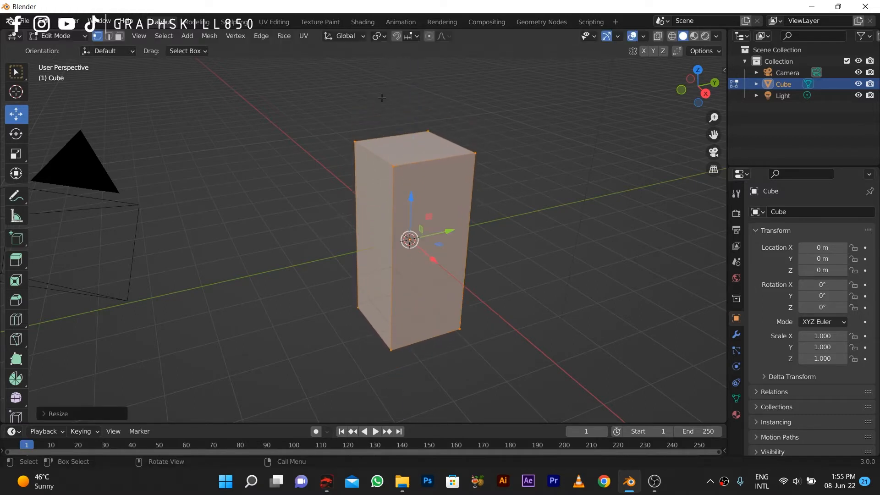
# Step: Add a horizontal loop cut around the block about one third of the way down, fine-tuning its height slightly downward
pyautogui.click(120, 36)
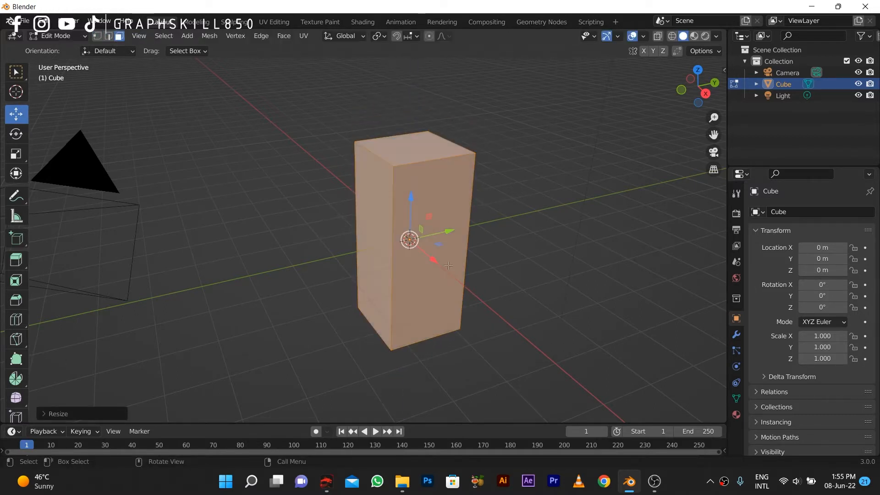
pyautogui.scroll(2, 412, 202)
pyautogui.click(413, 200)
pyautogui.hotkey('ctrl', 'r')
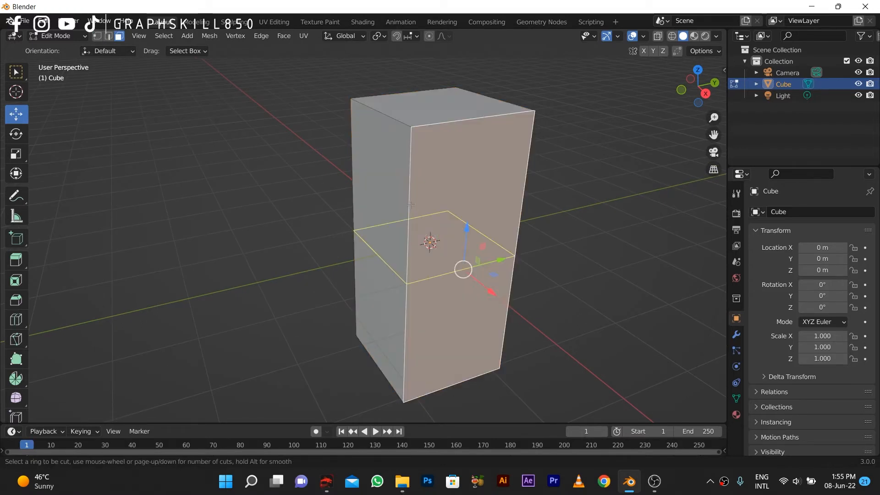
pyautogui.click(412, 201)
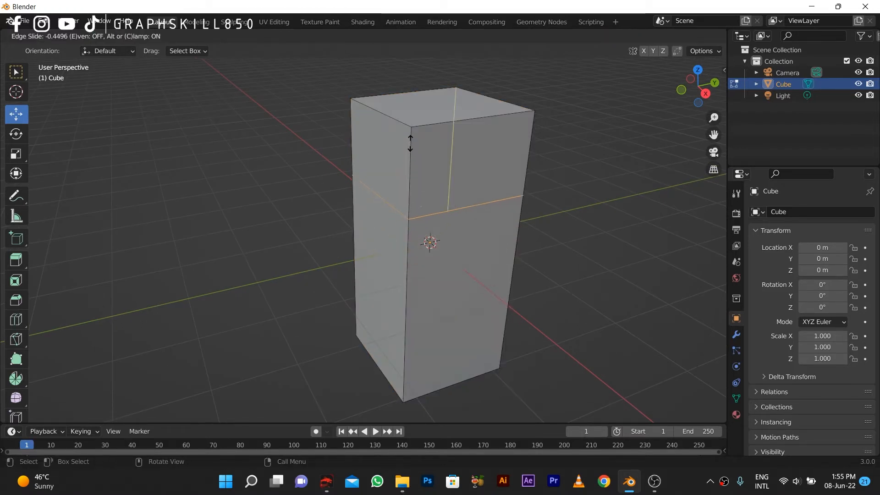
pyautogui.click(415, 157)
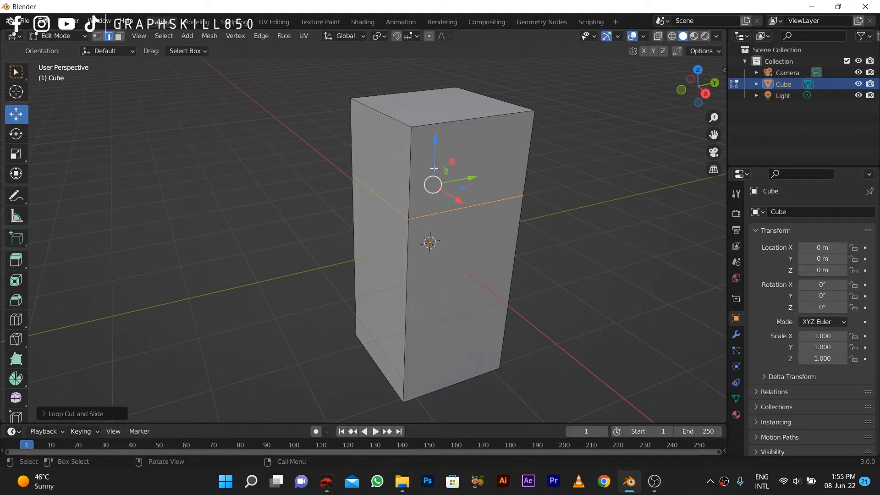
pyautogui.press('g')
pyautogui.click(441, 220)
# Step: Add a second horizontal loop cut just above the first, leaving a very narrow band between them
pyautogui.press('g')
pyautogui.press('g')
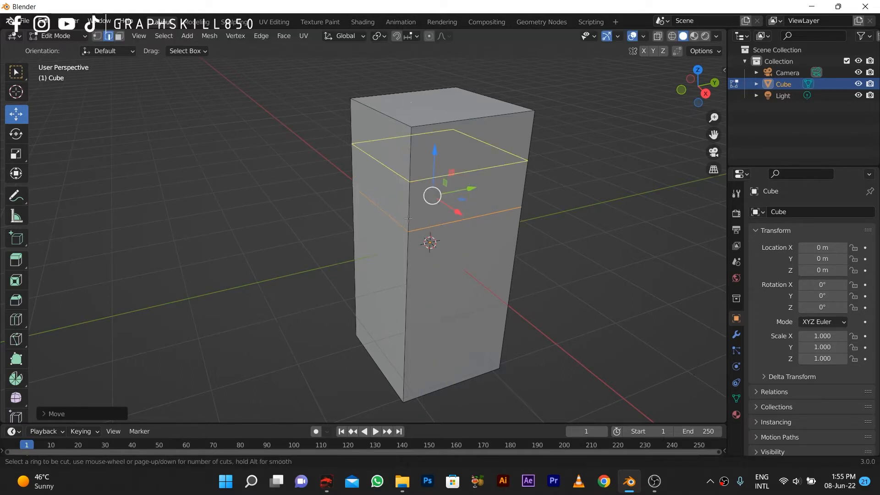
pyautogui.click(412, 269)
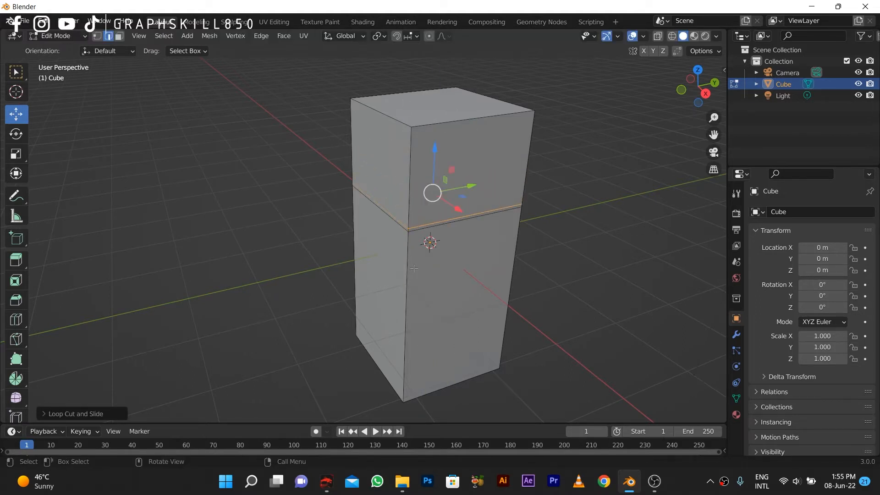
# Step: Select the large upper and lower front faces on either side of the narrow band and inset them by about 0.025 m
pyautogui.moveTo(377, 254)
pyautogui.mouseDown(button='middle')
pyautogui.moveTo(388, 253)
pyautogui.moveTo(365, 248)
pyautogui.mouseUp(button='middle')
pyautogui.scroll(1, 392, 234)
pyautogui.scroll(1, 392, 233)
pyautogui.scroll(-2, 392, 233)
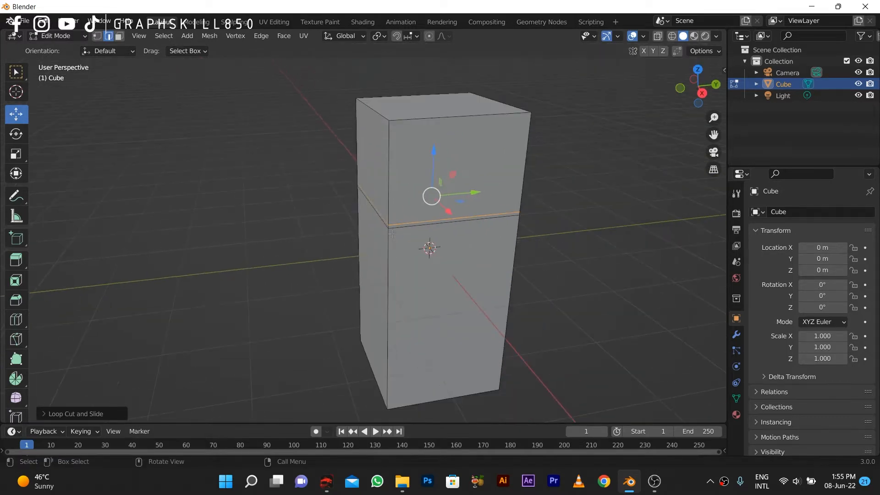
pyautogui.scroll(3, 392, 234)
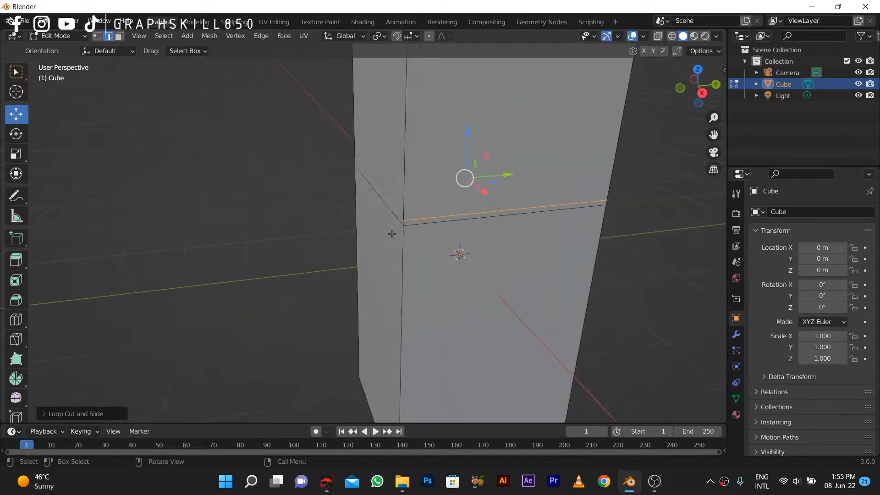
pyautogui.scroll(-2, 391, 234)
pyautogui.click(122, 37)
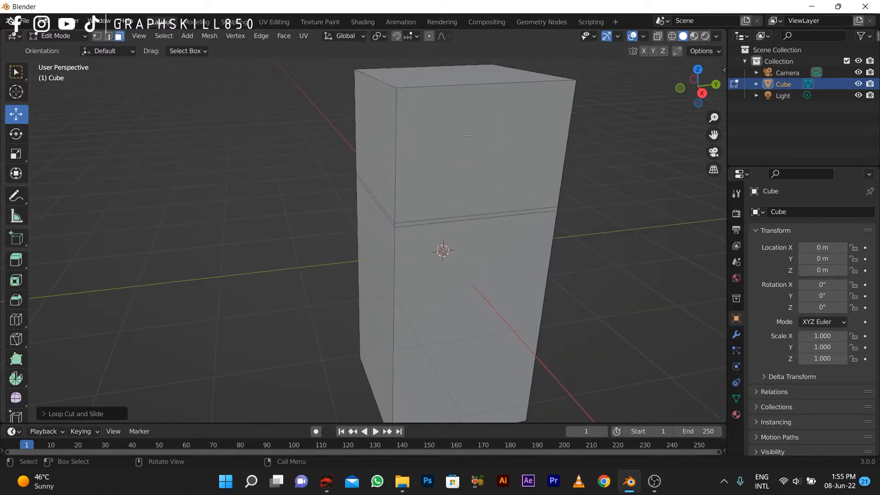
pyautogui.click(427, 170)
pyautogui.keyDown('shift'); pyautogui.click(435, 269); pyautogui.keyUp('shift')
pyautogui.moveTo(427, 279); pyautogui.dragTo(413, 270, button='middle')
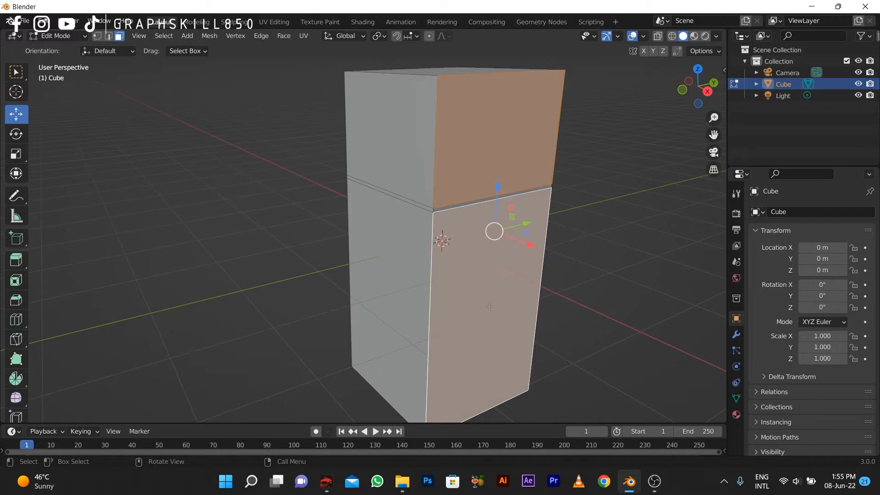
pyautogui.press('i')
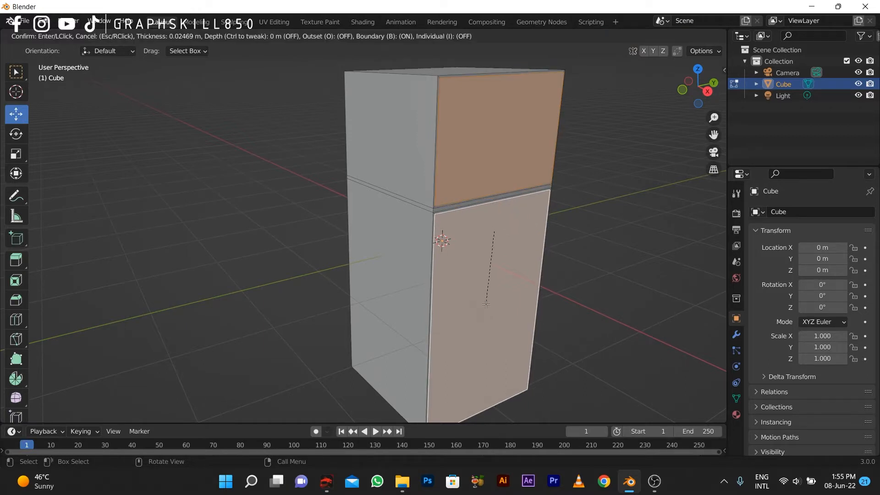
pyautogui.click(487, 304)
# Step: Apply the block's transform in Object Mode
pyautogui.press('Tab')
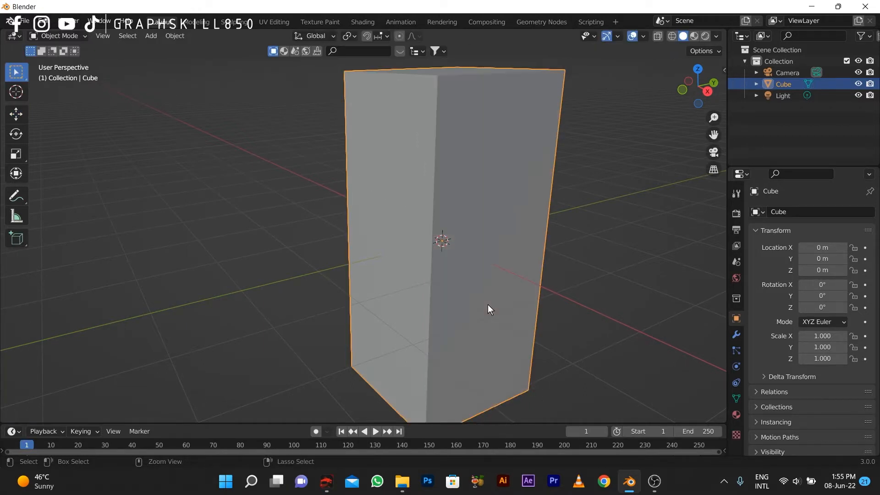
pyautogui.hotkey('ctrl', 'a')
pyautogui.click(470, 338)
pyautogui.moveTo(387, 296); pyautogui.dragTo(366, 300, button='middle')
# Step: Extrude the two inset front faces outward by about 0.14 m to form the fridge doors
pyautogui.press('Tab')
pyautogui.press('e')
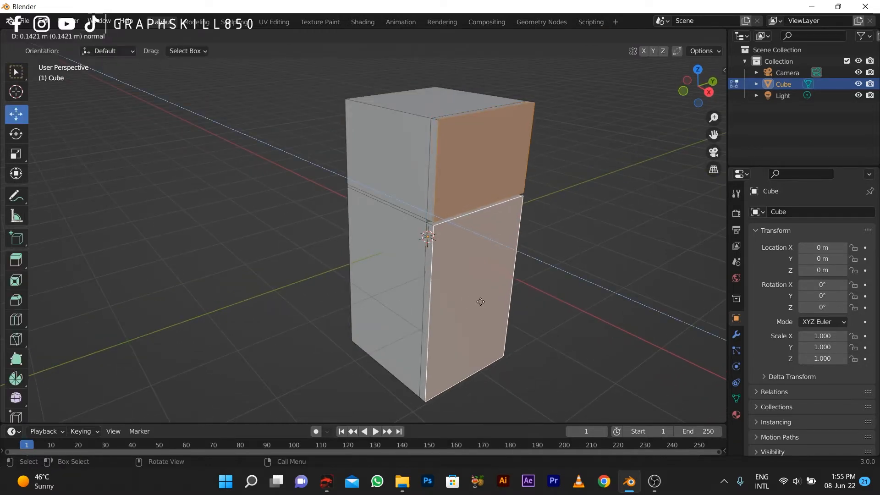
pyautogui.click(480, 301)
# Step: Bevel the outer edges of both door fronts with a width of about 0.053 m and 7 segments
pyautogui.moveTo(481, 301); pyautogui.dragTo(429, 288, button='middle')
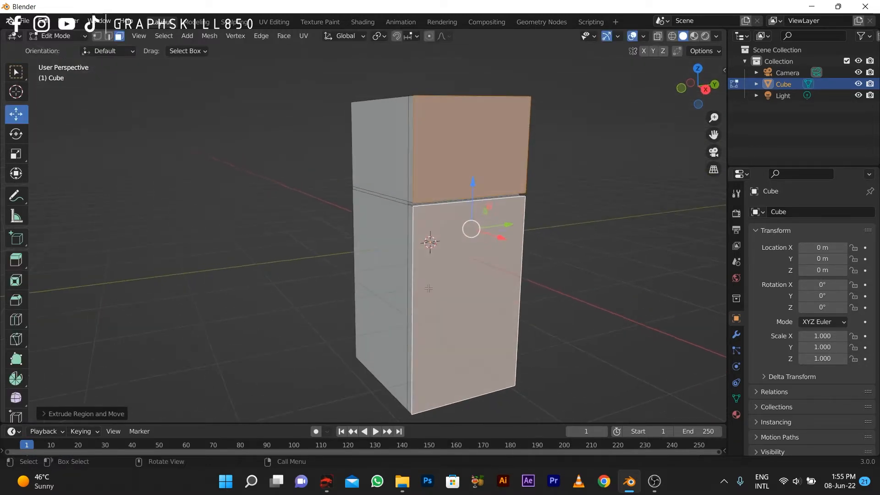
pyautogui.press('i')
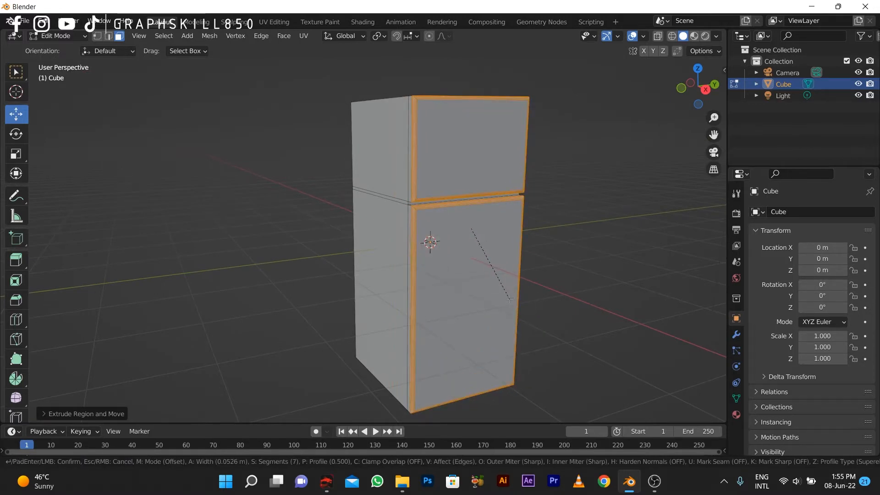
pyautogui.click(510, 299)
pyautogui.moveTo(472, 226); pyautogui.dragTo(441, 246, button='middle')
pyautogui.press('Tab')
pyautogui.moveTo(305, 302); pyautogui.dragTo(384, 300, button='middle')
pyautogui.press('Tab')
# Step: Select the narrow side faces of both doors and extrude them inward along their normals by about 0.08 m
pyautogui.scroll(4, 474, 225)
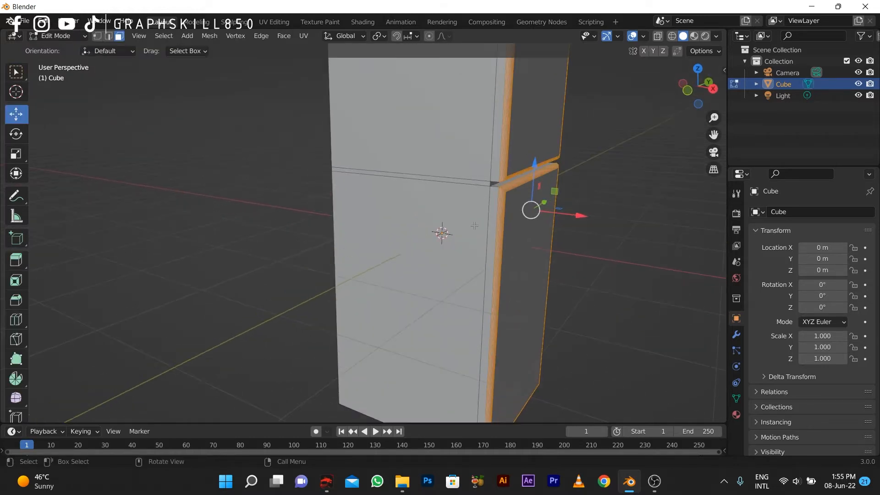
pyautogui.click(491, 213)
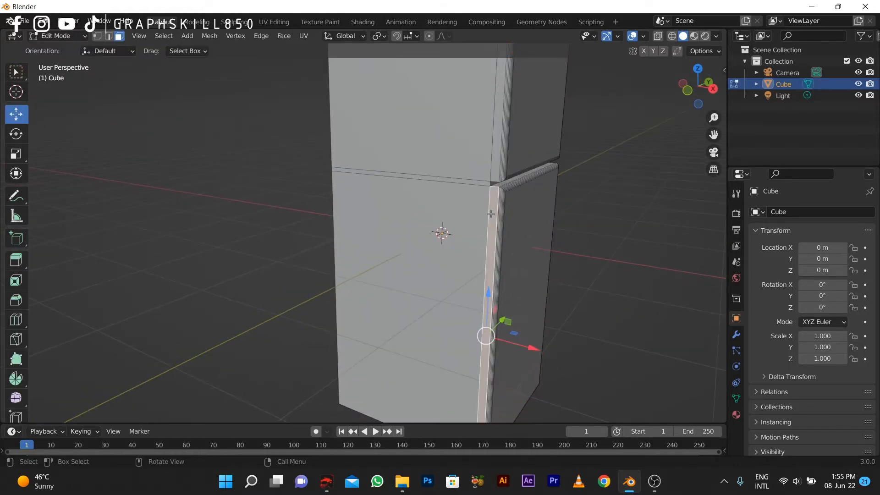
pyautogui.keyDown('shift'); pyautogui.click(495, 155); pyautogui.keyUp('shift')
pyautogui.scroll(-3, 481, 165)
pyautogui.moveTo(447, 182); pyautogui.dragTo(452, 218, button='middle')
pyautogui.moveTo(460, 162); pyautogui.dragTo(393, 304, button='middle')
pyautogui.scroll(3, 503, 315)
pyautogui.hotkey('alt', 'e')
pyautogui.click(380, 315)
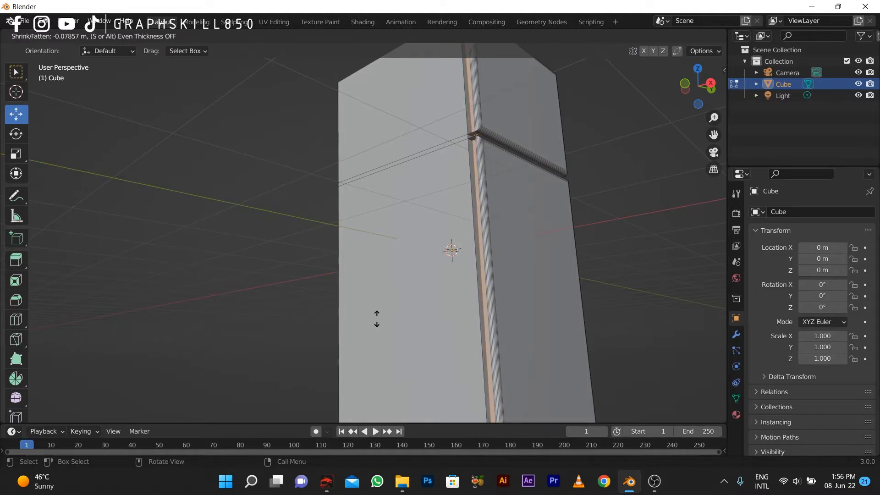
pyautogui.click(373, 318)
# Step: Select the fridge body's underside face and inset it to leave a narrow border
pyautogui.scroll(-3, 374, 318)
pyautogui.moveTo(385, 233); pyautogui.dragTo(365, 235, button='middle')
pyautogui.press('Tab')
pyautogui.press('Tab')
pyautogui.click(370, 343)
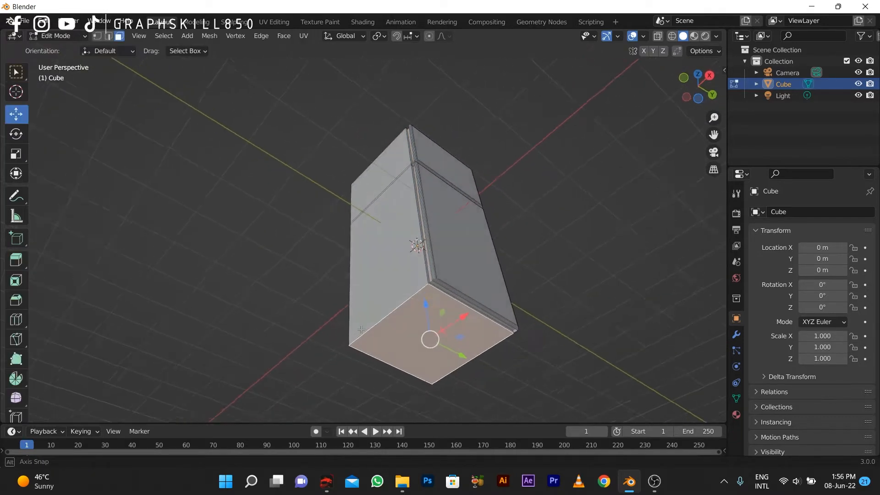
pyautogui.press('i')
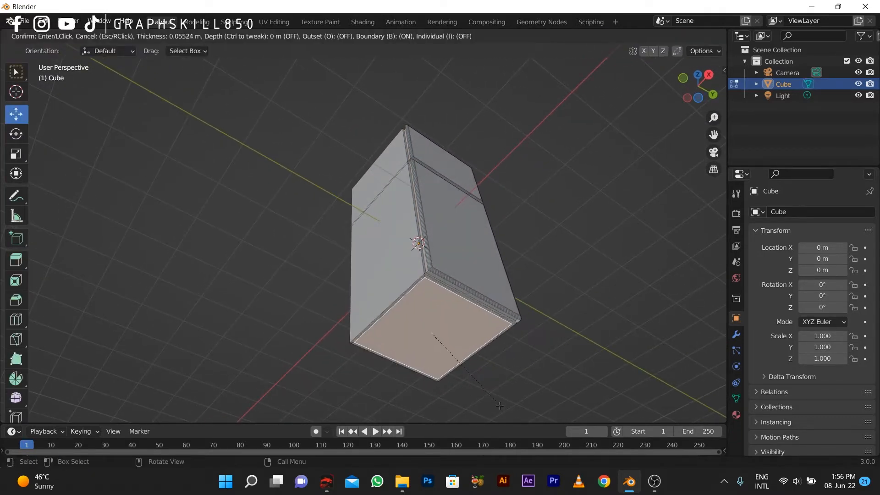
pyautogui.click(497, 403)
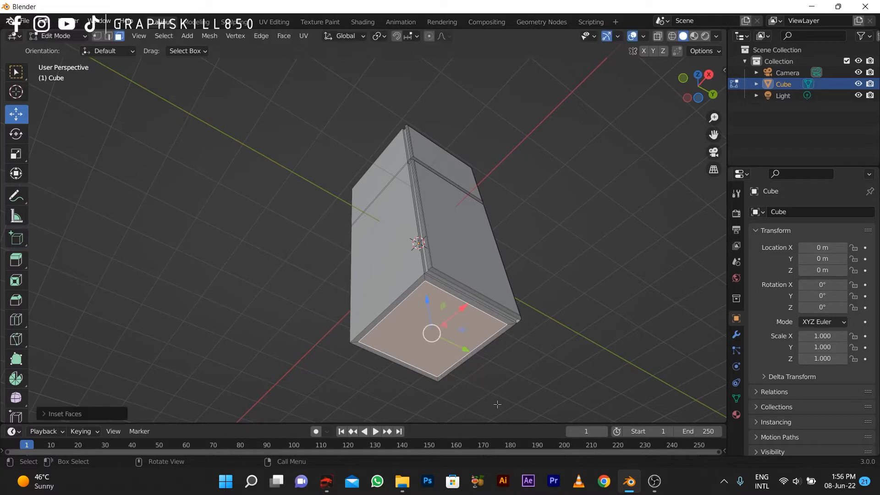
# Step: Extrude the inset underside face slightly downward as a base and return to Object Mode
pyautogui.press('w')
pyautogui.press('e')
pyautogui.click(498, 405)
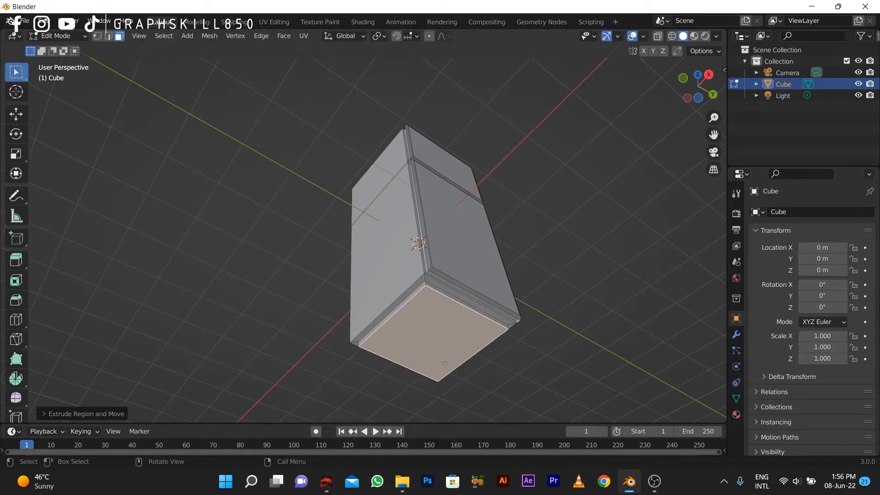
pyautogui.moveTo(497, 405); pyautogui.dragTo(384, 347, button='middle')
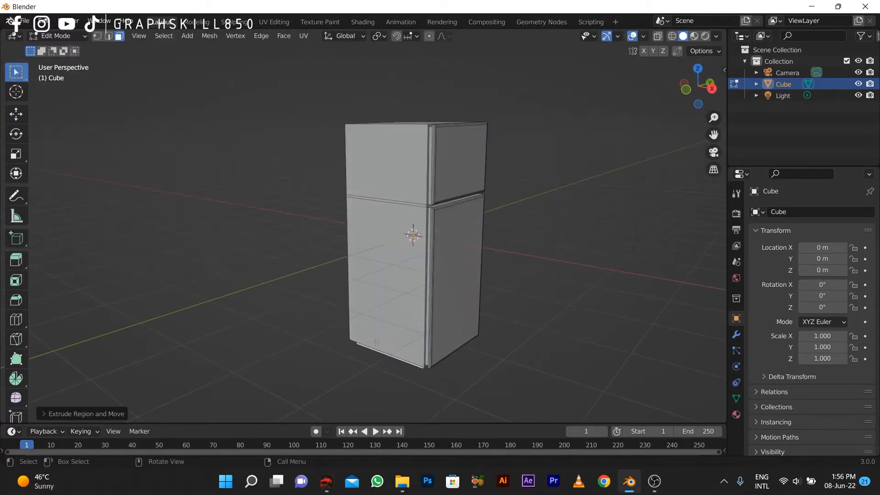
pyautogui.press('Tab')
# Step: Add a cube, move it along Y to about -4.11 m beside the fridge, and scale it uniformly to about 0.061
pyautogui.moveTo(368, 309); pyautogui.dragTo(354, 272, button='middle')
pyautogui.scroll(2, 434, 288)
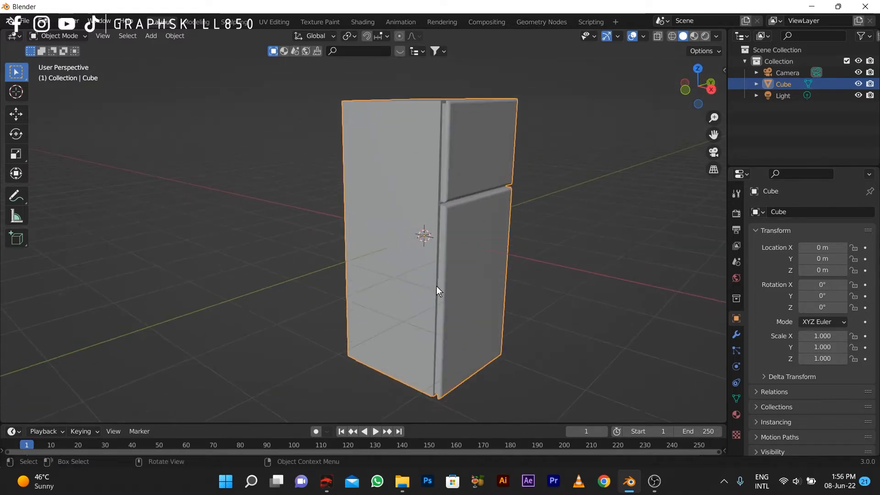
pyautogui.hotkey('shift', 'a')
pyautogui.moveTo(260, 171)
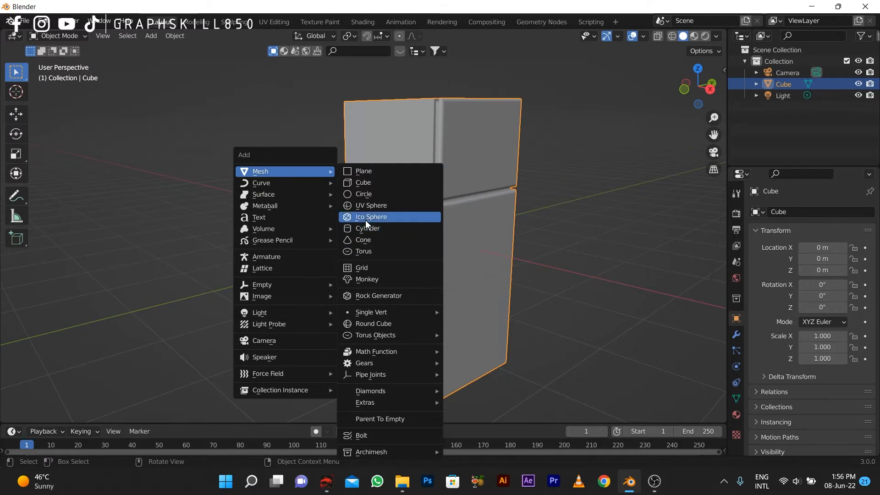
pyautogui.click(364, 182)
pyautogui.click(16, 115)
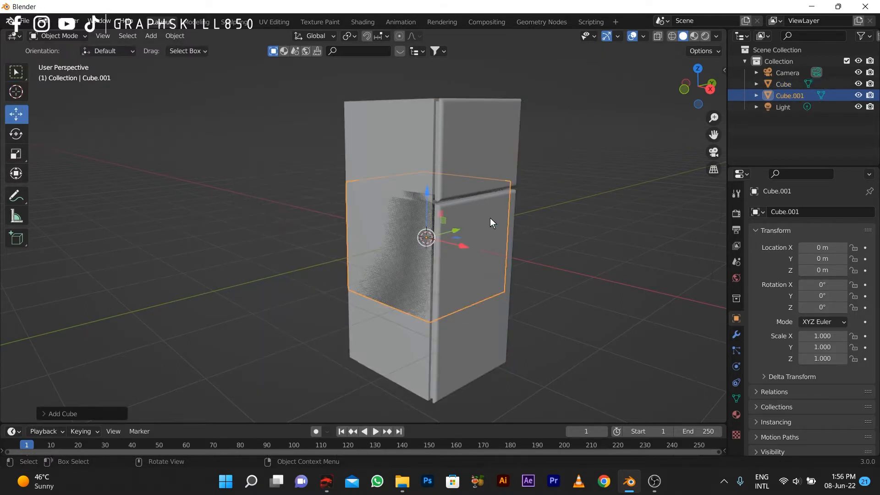
pyautogui.moveTo(456, 230); pyautogui.dragTo(230, 292)
pyautogui.press('s')
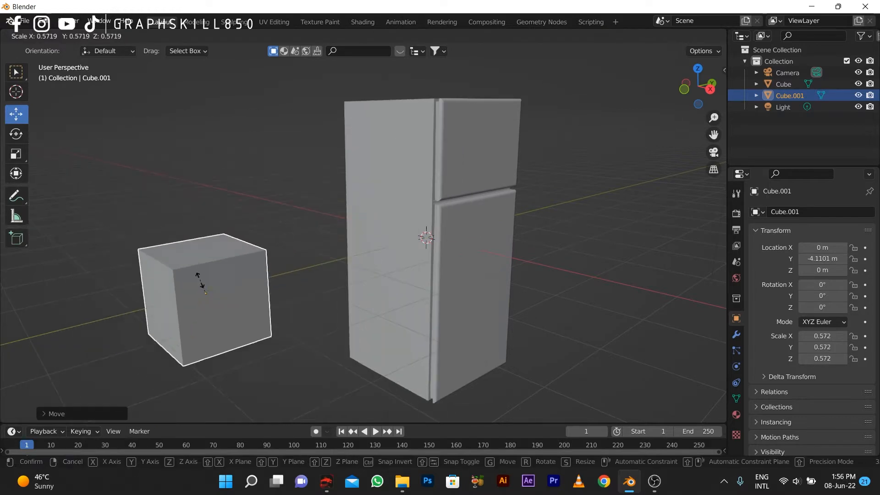
pyautogui.click(206, 292)
# Step: Enter Edit Mode on the small cube and select its top face
pyautogui.scroll(3, 201, 302)
pyautogui.keyDown('shift'); pyautogui.moveTo(193, 316); pyautogui.dragTo(363, 295, button='middle'); pyautogui.keyUp('shift')
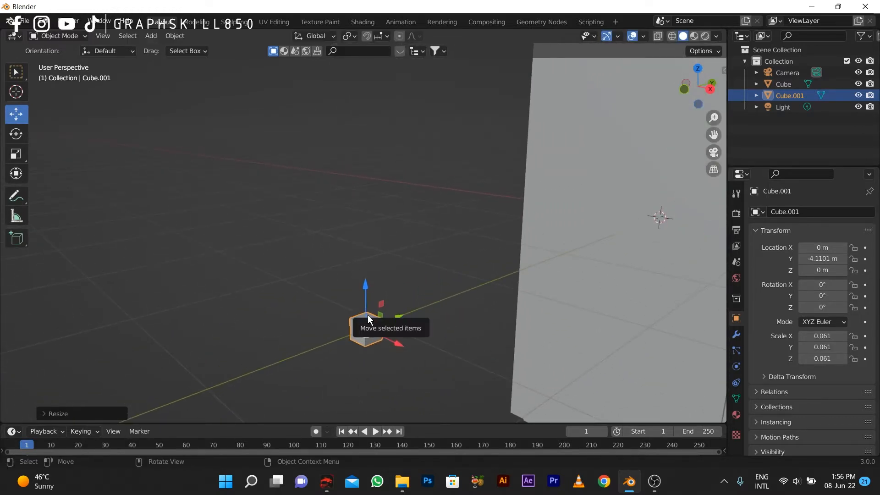
pyautogui.press('Tab')
pyautogui.click(358, 316)
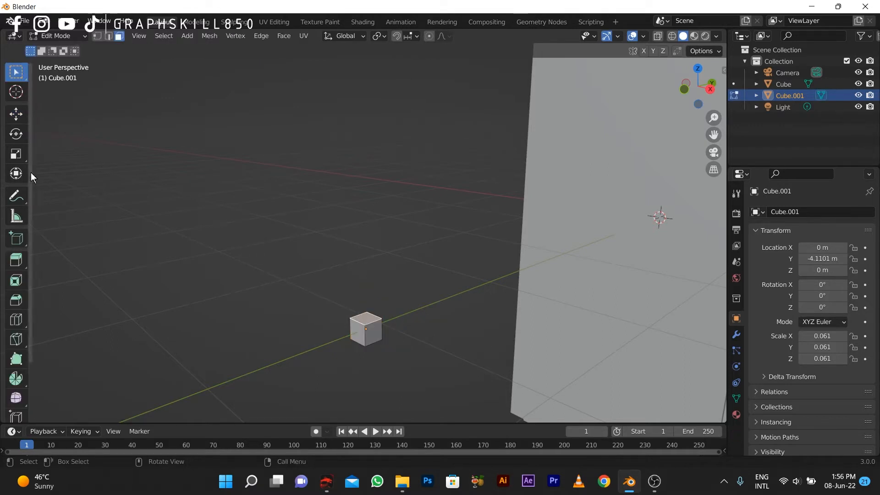
pyautogui.write('e')
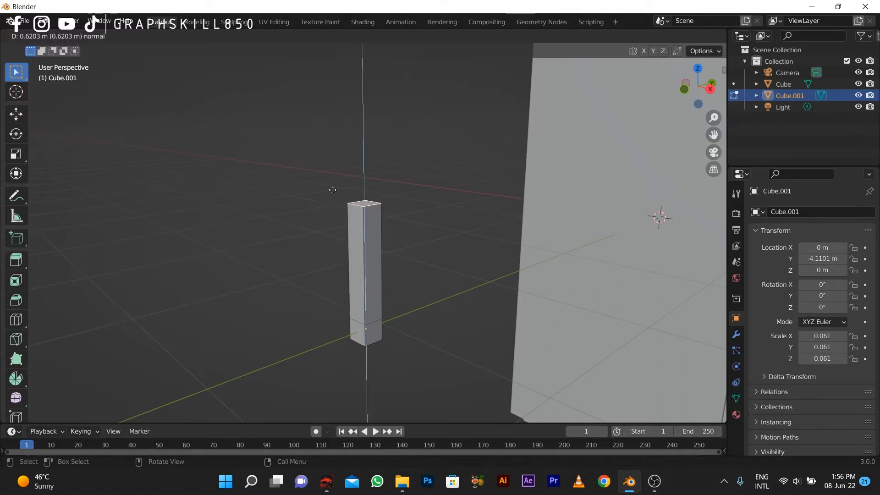
pyautogui.write('3')
pyautogui.press('Escape')
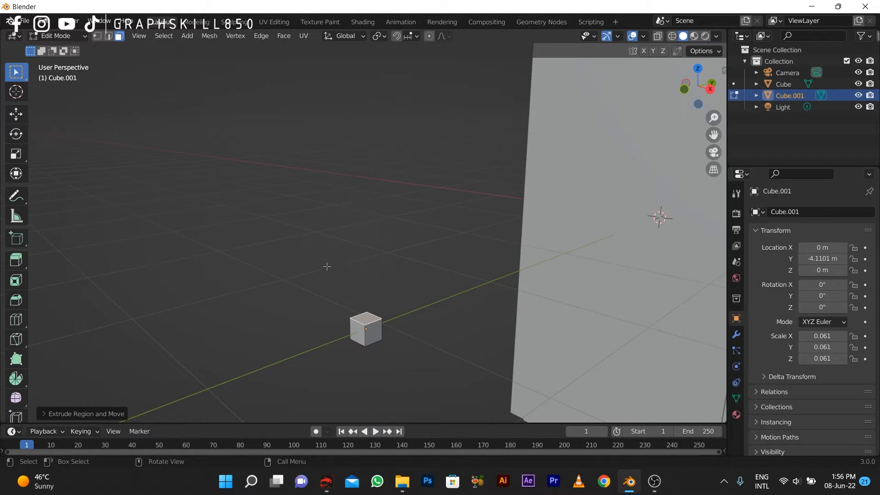
# Step: Extrude the small cube's top face upward into a tall, thin bar
pyautogui.press('e')
pyautogui.click(245, 221)
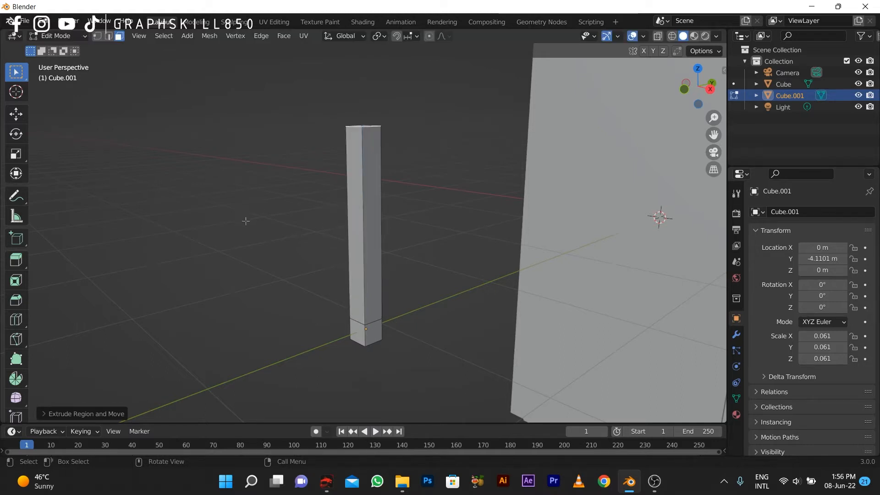
# Step: Extrude the thin bar's top face slightly upward again to add a short end segment like the one at its base
pyautogui.moveTo(245, 220)
pyautogui.mouseDown(button='middle')
pyautogui.moveTo(305, 237)
pyautogui.moveTo(261, 227)
pyautogui.mouseUp(button='middle')
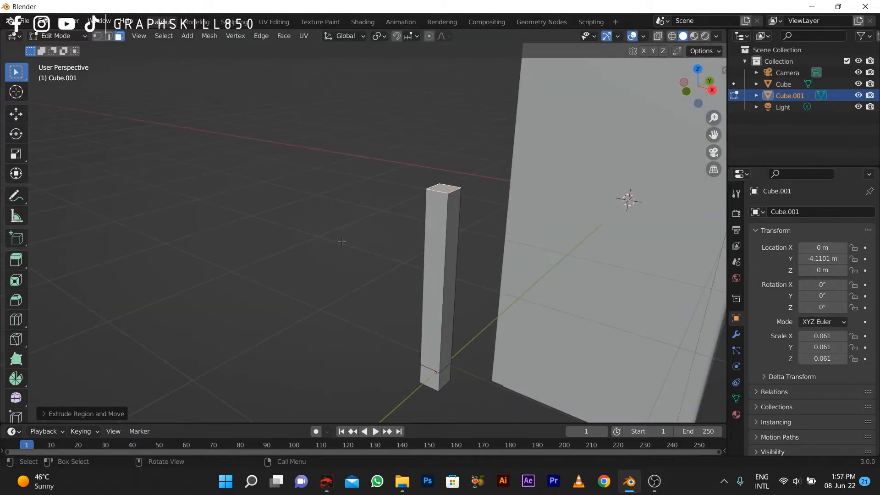
pyautogui.moveTo(342, 241); pyautogui.dragTo(596, 166, button='middle')
pyautogui.press('e')
pyautogui.click(377, 206)
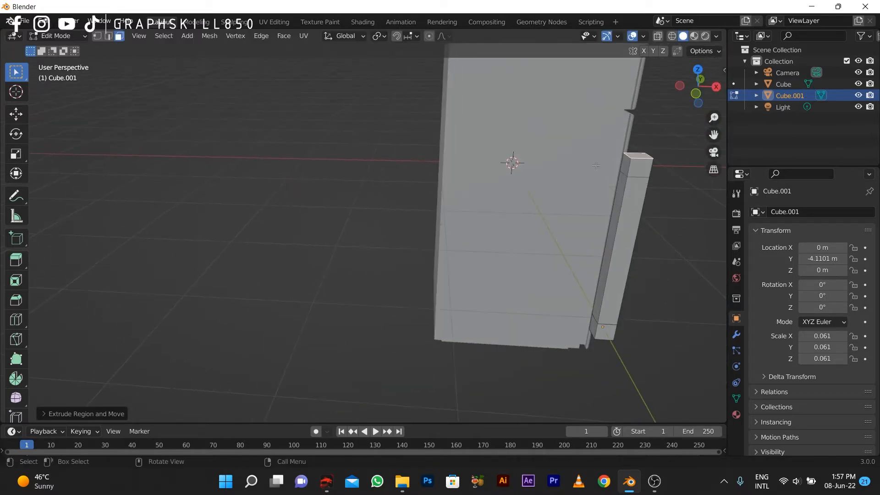
# Step: Extrude the two end segments' side faces sideways together as the handle's mounting legs, then return to Object Mode
pyautogui.keyDown('shift'); pyautogui.click(623, 165); pyautogui.keyUp('shift')
pyautogui.keyDown('shift'); pyautogui.click(592, 325); pyautogui.keyUp('shift')
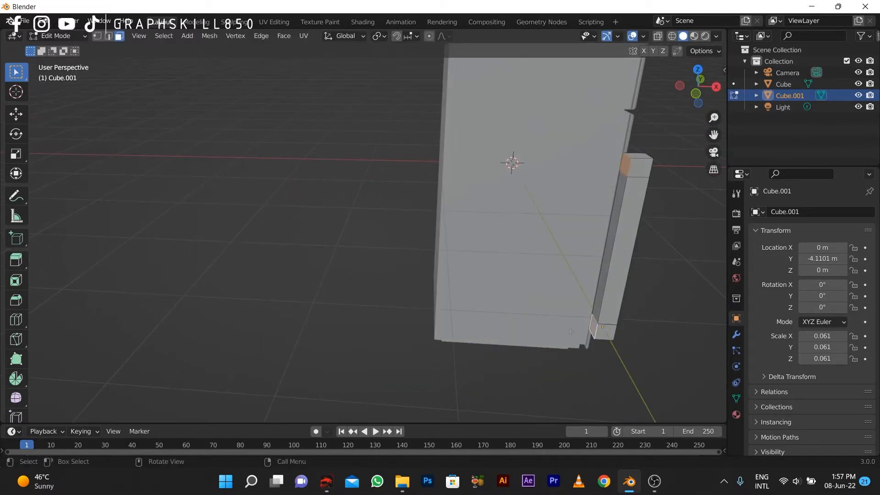
pyautogui.press('e')
pyautogui.click(537, 331)
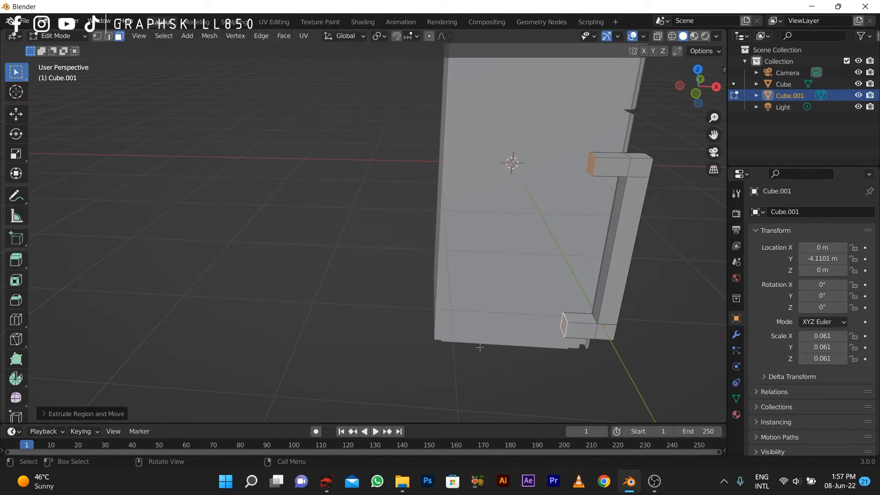
pyautogui.press('Tab')
# Step: Move the handle in front of the lower door to about X 1.24 m, Y -0.31 m, Z -0.67 m
pyautogui.scroll(-4, 458, 342)
pyautogui.moveTo(414, 328); pyautogui.dragTo(322, 306, button='middle')
pyautogui.moveTo(337, 290); pyautogui.dragTo(672, 316)
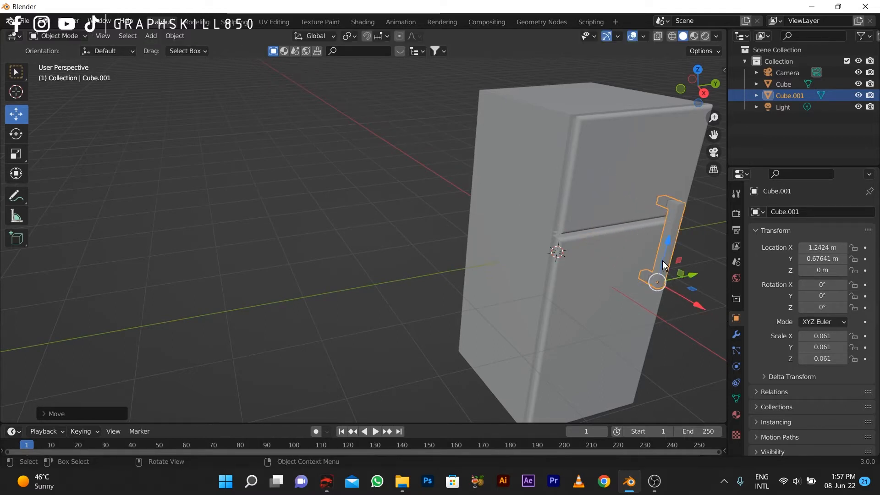
pyautogui.moveTo(663, 264); pyautogui.dragTo(618, 287)
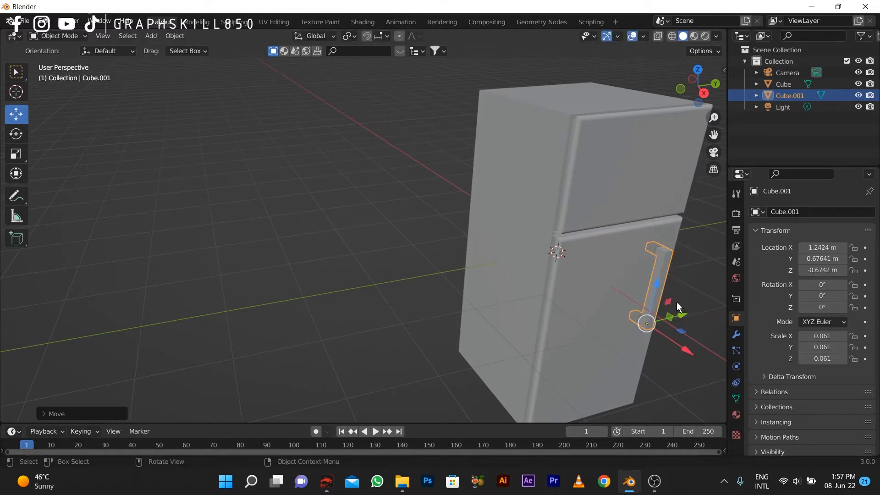
pyautogui.moveTo(678, 315); pyautogui.dragTo(618, 331)
# Step: Rotate the handle -90° about X and move it to about X 1.18 m, Y -0.69 m, Z 0.54 m
pyautogui.click(17, 134)
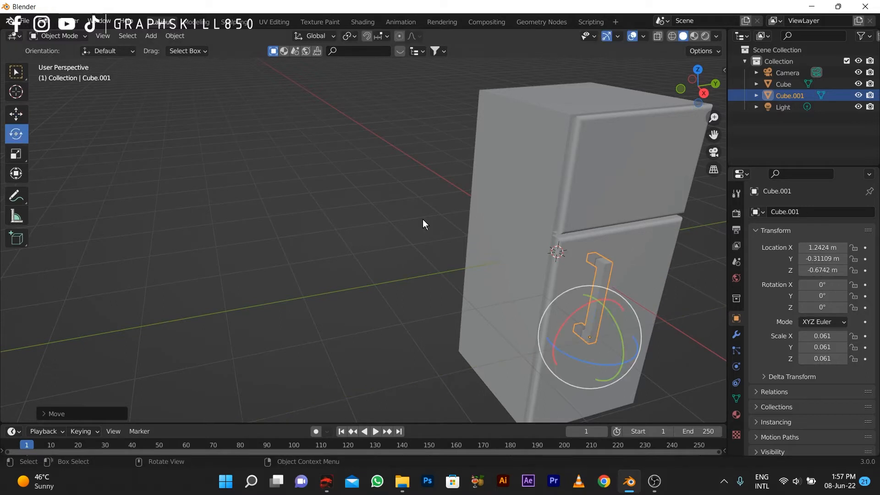
pyautogui.moveTo(593, 300); pyautogui.dragTo(683, 340)
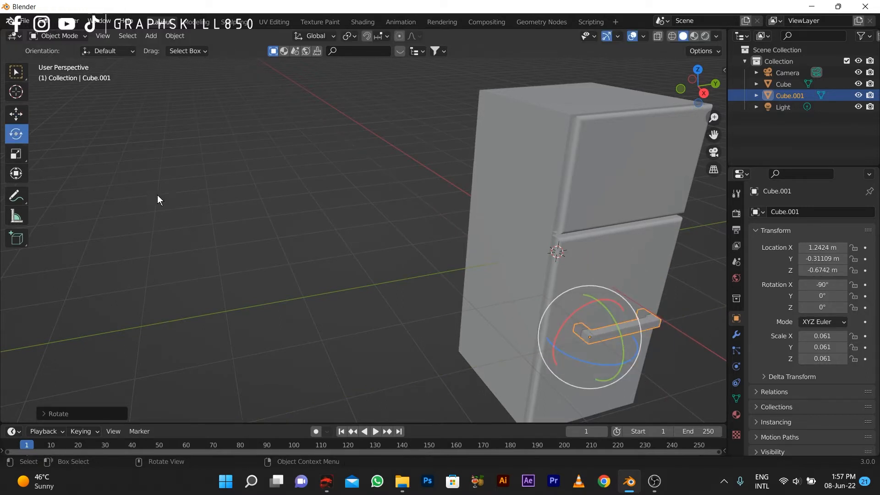
pyautogui.click(16, 114)
pyautogui.moveTo(603, 324); pyautogui.dragTo(607, 302)
pyautogui.moveTo(575, 270); pyautogui.dragTo(577, 253)
# Step: Scale the handle uniformly down to 0.036 and pull it out from the lower door to about X 1.26 m
pyautogui.scroll(1, 624, 274)
pyautogui.keyDown('shift'); pyautogui.moveTo(624, 274); pyautogui.dragTo(415, 281, button='middle'); pyautogui.keyUp('shift')
pyautogui.scroll(2, 438, 326)
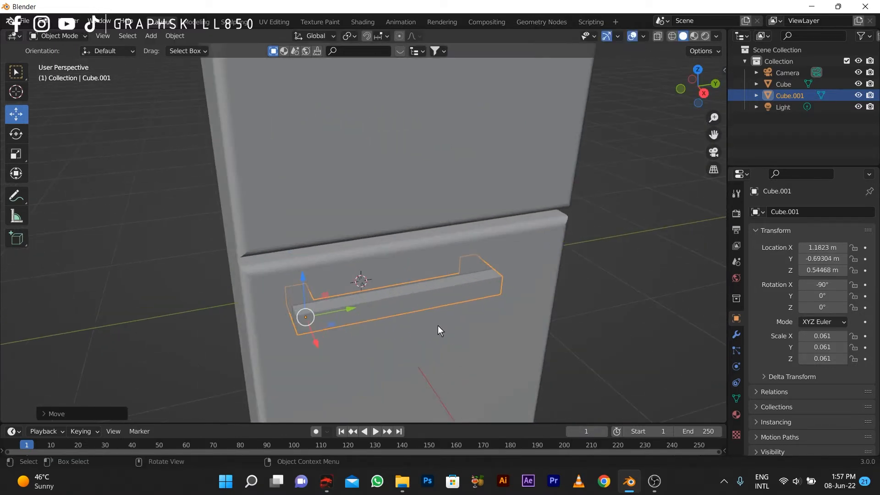
pyautogui.moveTo(315, 337)
pyautogui.mouseDown()
pyautogui.moveTo(319, 355)
pyautogui.moveTo(311, 327)
pyautogui.moveTo(319, 347)
pyautogui.mouseUp()
pyautogui.press('s')
pyautogui.click(328, 347)
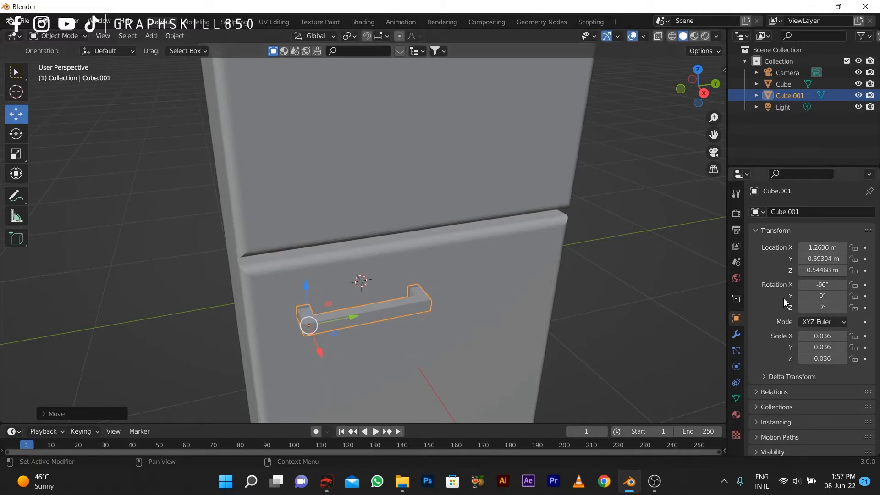
# Step: Add a Subdivision Surface modifier to the handle with viewport levels set to 4
pyautogui.click(735, 334)
pyautogui.click(797, 210)
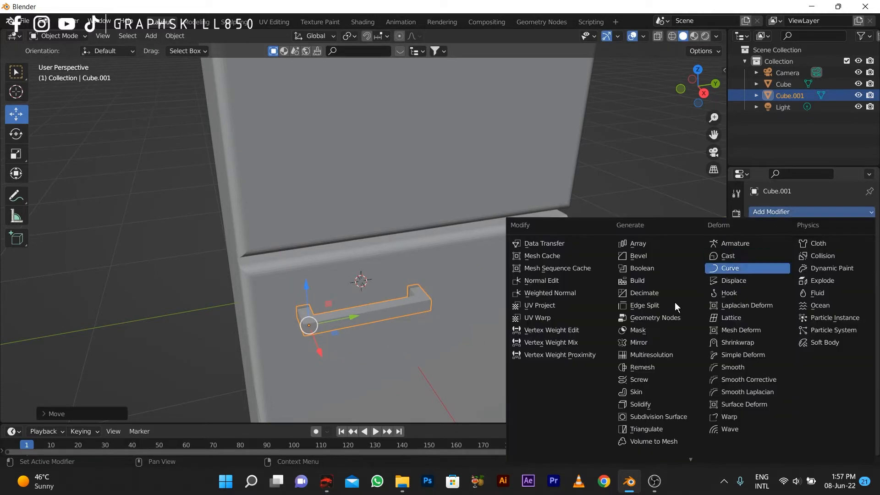
pyautogui.click(664, 417)
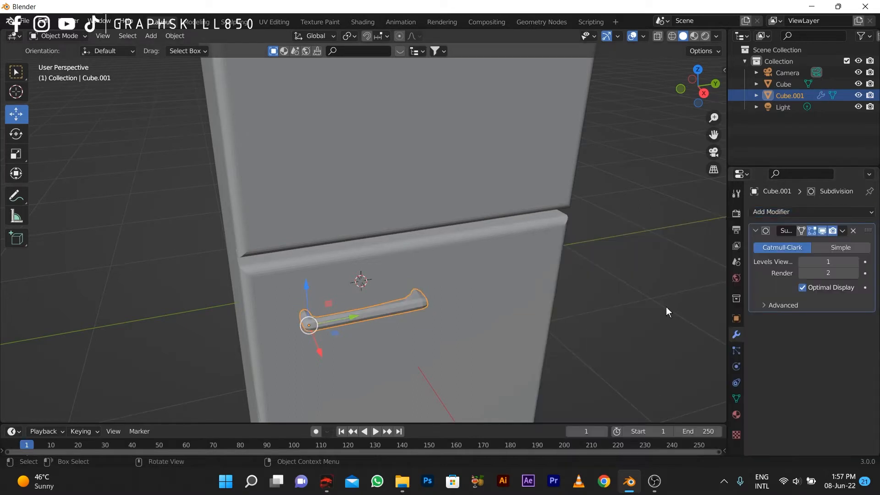
pyautogui.click(855, 262)
# Step: In Edit Mode, add two loop cuts along the handle's bar and slide one close to each end
pyautogui.scroll(2, 419, 347)
pyautogui.scroll(-1, 435, 300)
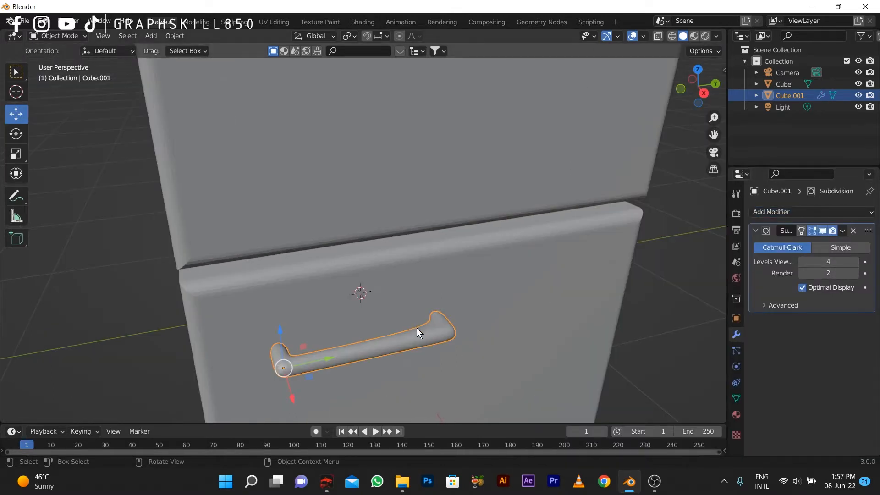
pyautogui.press('Tab')
pyautogui.hotkey('ctrl', 'r')
pyautogui.click(414, 337)
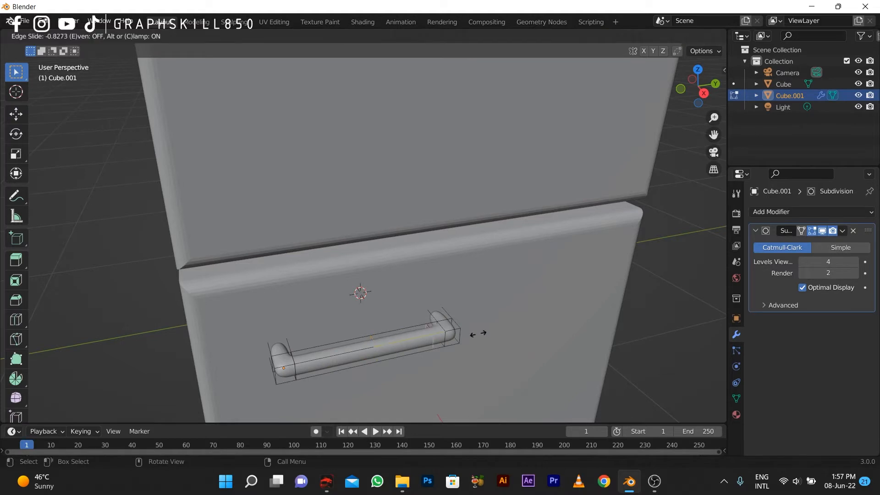
pyautogui.click(494, 332)
pyautogui.hotkey('ctrl', 'r')
pyautogui.click(331, 368)
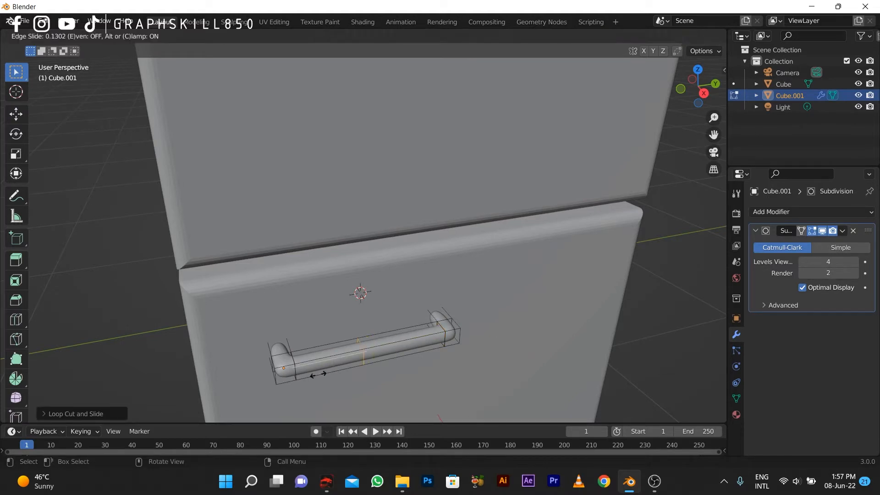
pyautogui.click(192, 406)
# Step: Add a supporting loop cut on a mounting leg of the handle and return to Object Mode
pyautogui.moveTo(324, 389); pyautogui.dragTo(376, 382, button='middle')
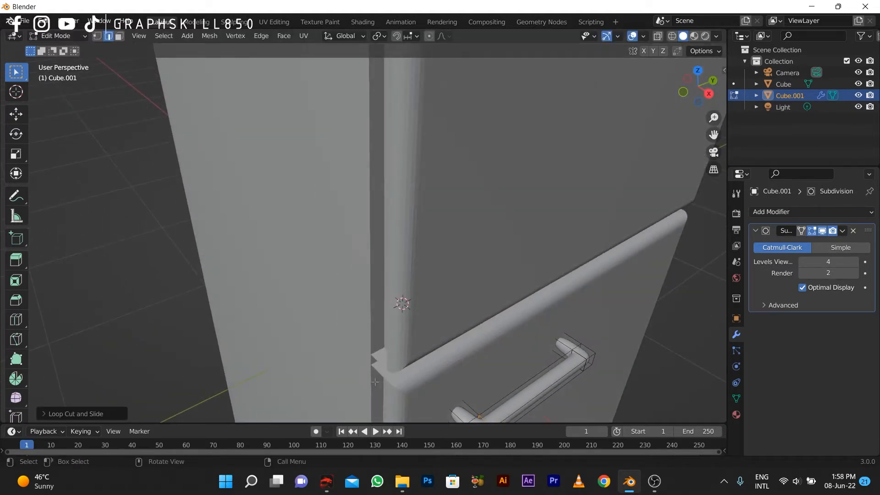
pyautogui.hotkey('ctrl', 'r')
pyautogui.click(567, 344)
pyautogui.click(473, 301)
pyautogui.scroll(-2, 460, 327)
pyautogui.scroll(1, 425, 333)
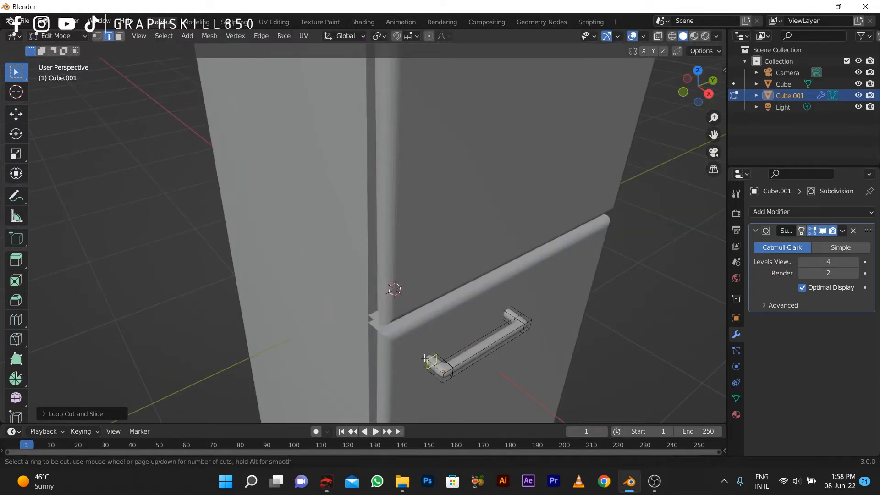
pyautogui.press('Tab')
# Step: Scale the whole handle up uniformly by about 1.25
pyautogui.moveTo(446, 399); pyautogui.dragTo(433, 364, button='middle')
pyautogui.press('s')
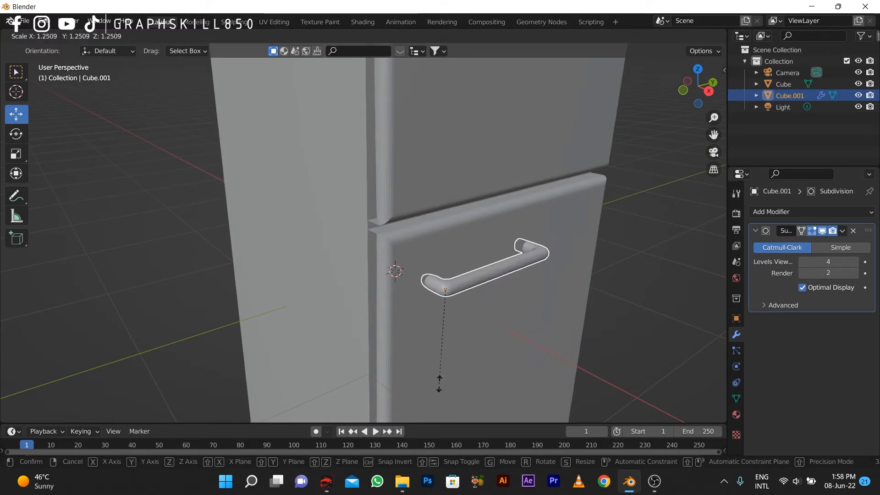
pyautogui.click(438, 387)
# Step: From the top view, move the handle in against the lower door's front, then adjust its position slightly
pyautogui.press('KP_7')
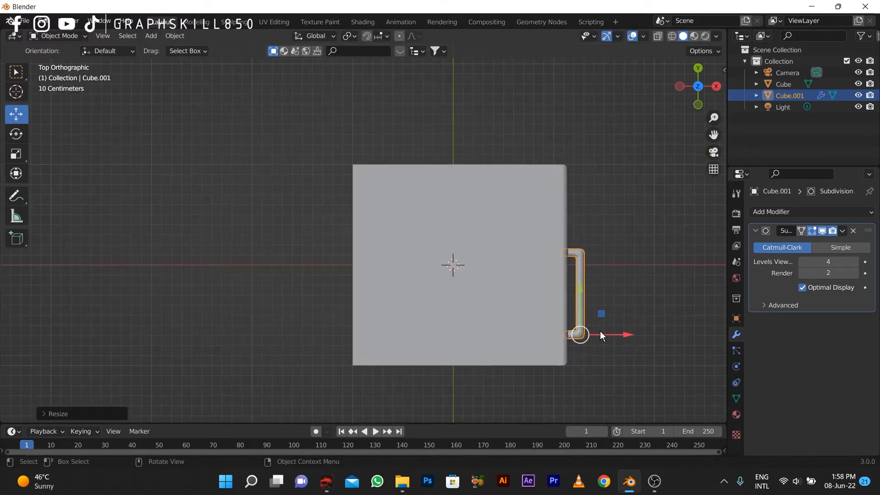
pyautogui.moveTo(600, 331); pyautogui.dragTo(573, 318)
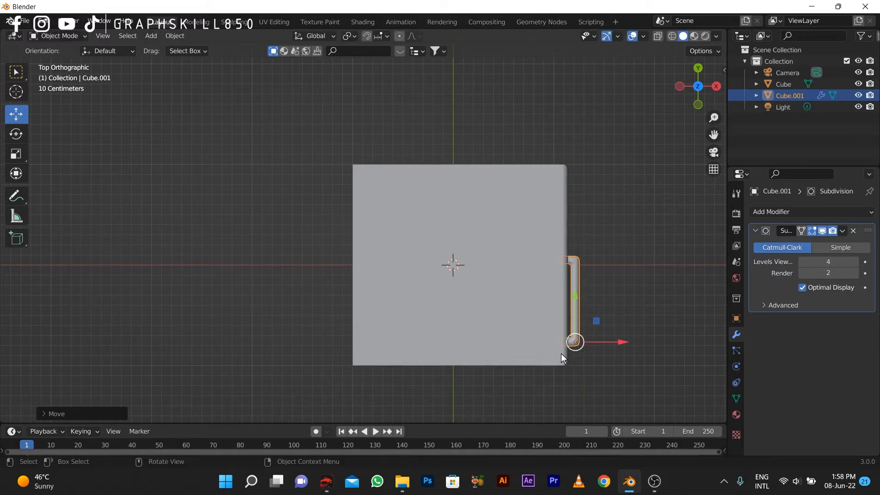
pyautogui.moveTo(561, 353); pyautogui.dragTo(444, 225, button='middle')
pyautogui.scroll(-2, 443, 225)
pyautogui.scroll(-2, 444, 226)
pyautogui.moveTo(365, 291)
pyautogui.mouseDown()
pyautogui.moveTo(371, 156)
pyautogui.moveTo(357, 293)
pyautogui.mouseUp()
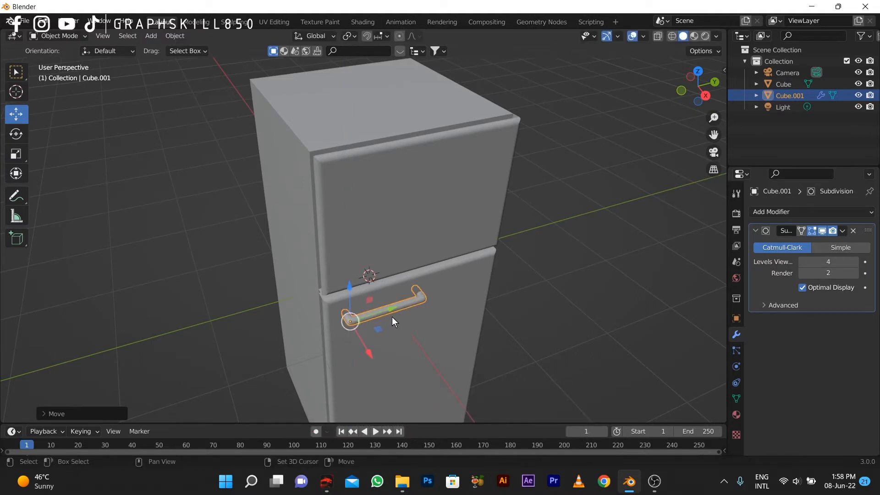
# Step: Duplicate the handle and place the copy on the upper door, above the original
pyautogui.hotkey('shift', 'd')
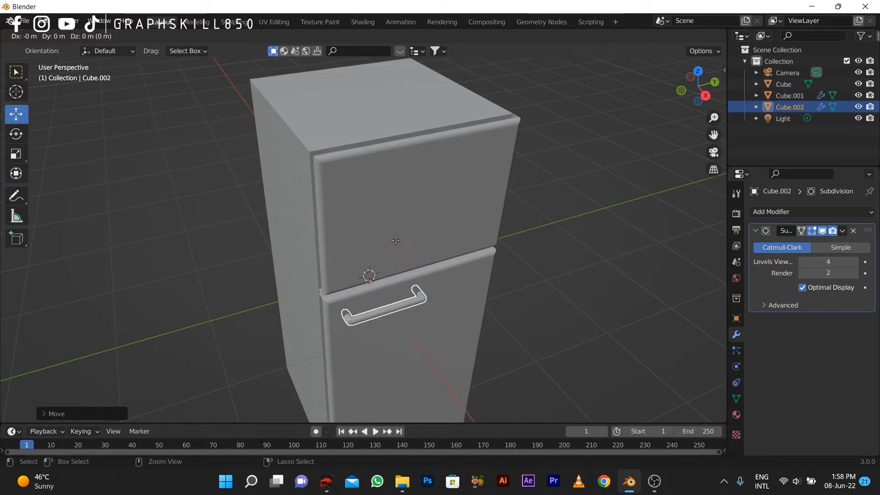
pyautogui.click(395, 239)
pyautogui.moveTo(348, 206); pyautogui.dragTo(349, 225)
pyautogui.scroll(-5, 387, 233)
pyautogui.scroll(4, 350, 277)
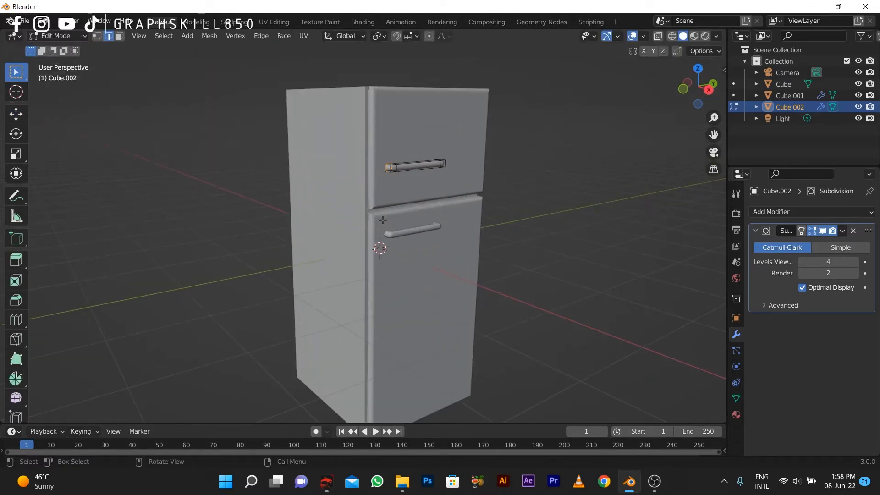
# Step: Rotate the upper door's handle to vertical and lower it along Z near the door's side edge
pyautogui.moveTo(339, 266); pyautogui.dragTo(346, 200, button='middle')
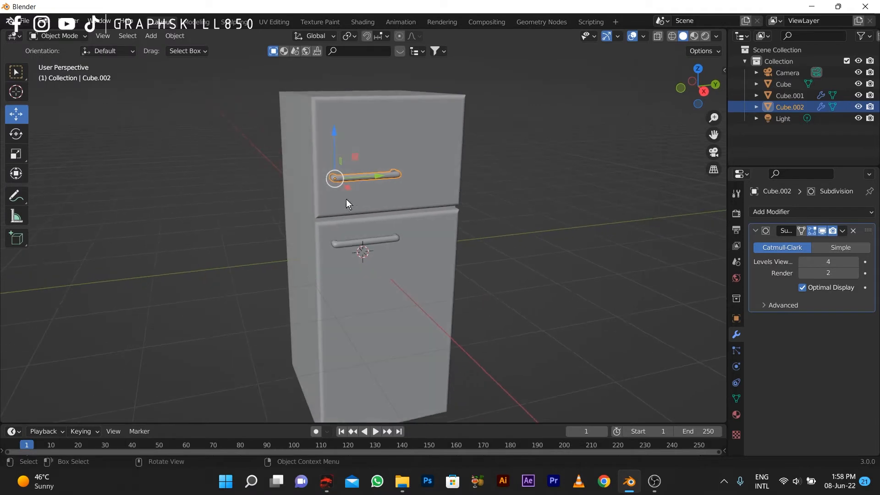
pyautogui.click(24, 140)
pyautogui.keyDown('ctrl'); pyautogui.moveTo(294, 166); pyautogui.dragTo(323, 219); pyautogui.keyUp('ctrl')
pyautogui.click(16, 113)
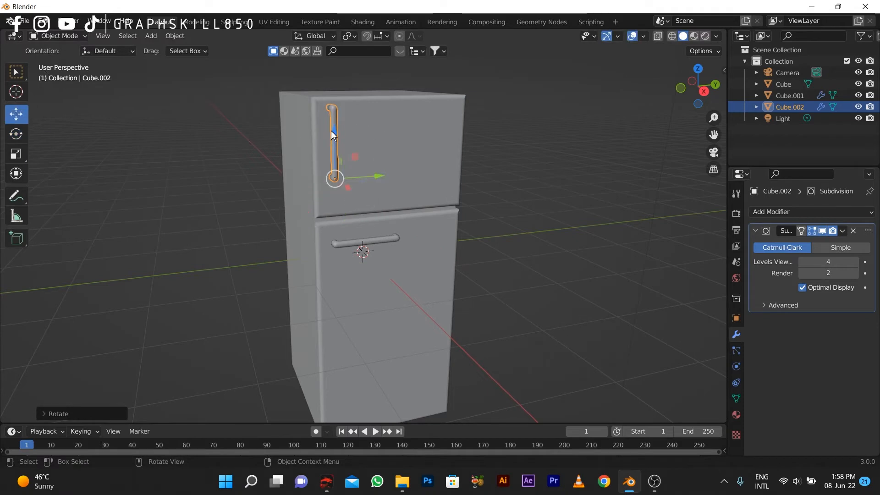
pyautogui.moveTo(331, 135); pyautogui.dragTo(362, 201)
# Step: Delete the lower door's horizontal handle and duplicate the vertical upper handle straight down onto the lower door
pyautogui.click(364, 238)
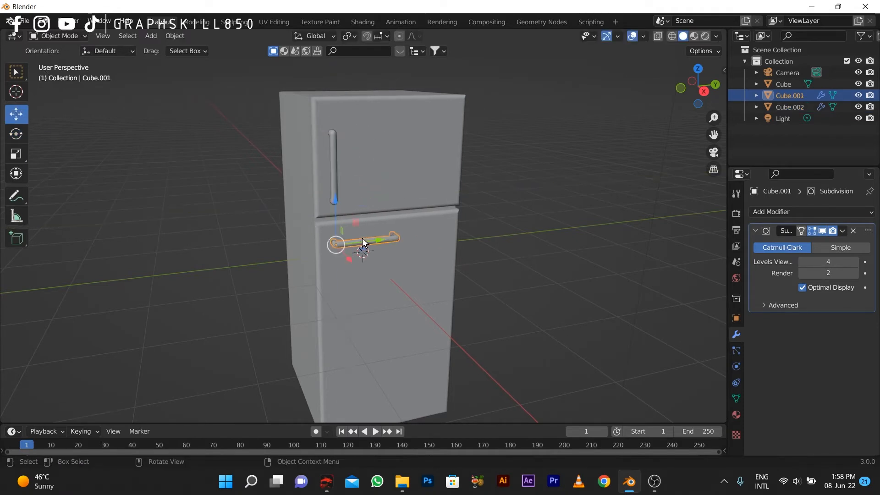
pyautogui.press('Delete')
pyautogui.click(337, 167)
pyautogui.hotkey('shift', 'd')
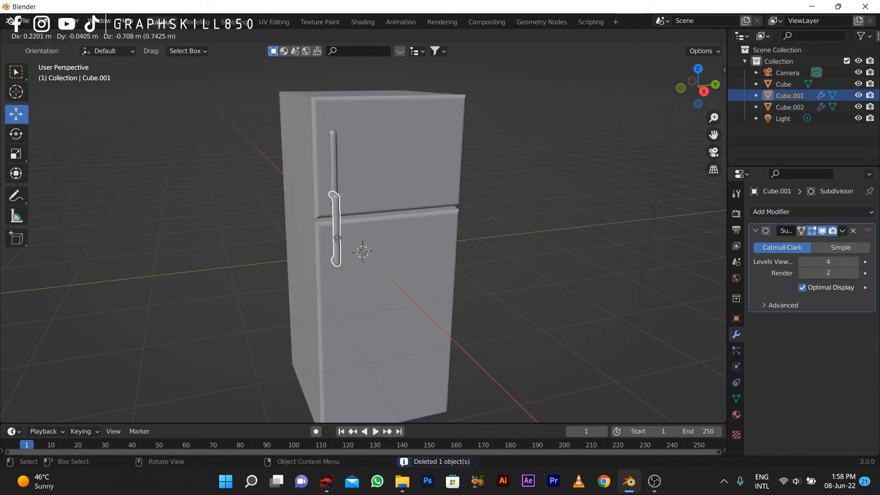
pyautogui.press('ctrl')
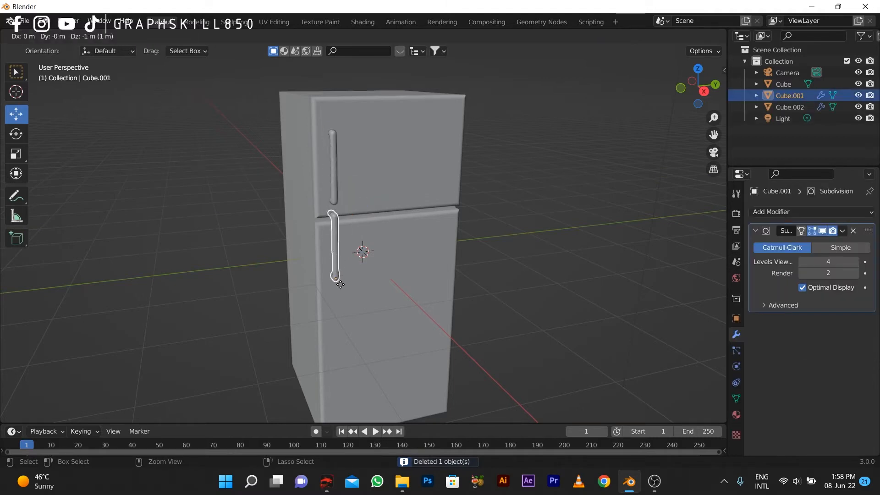
pyautogui.click(340, 309)
pyautogui.moveTo(338, 306); pyautogui.dragTo(339, 265)
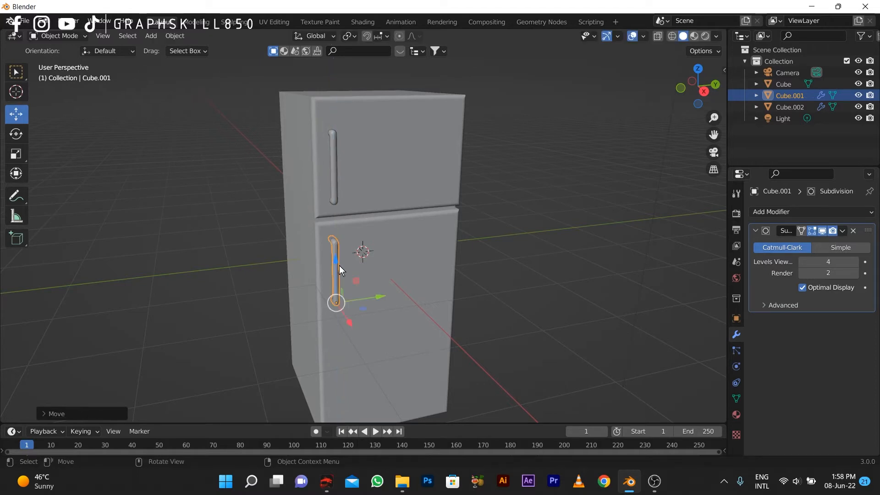
# Step: Deselect the lower handle and create a new material for it
pyautogui.moveTo(339, 266); pyautogui.dragTo(235, 253, button='middle')
pyautogui.click(273, 244)
pyautogui.scroll(-2, 273, 244)
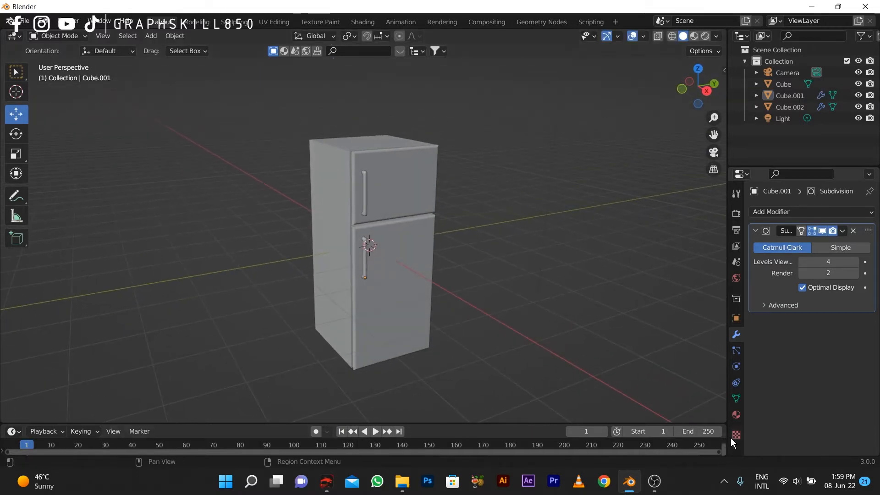
pyautogui.click(736, 414)
pyautogui.click(838, 259)
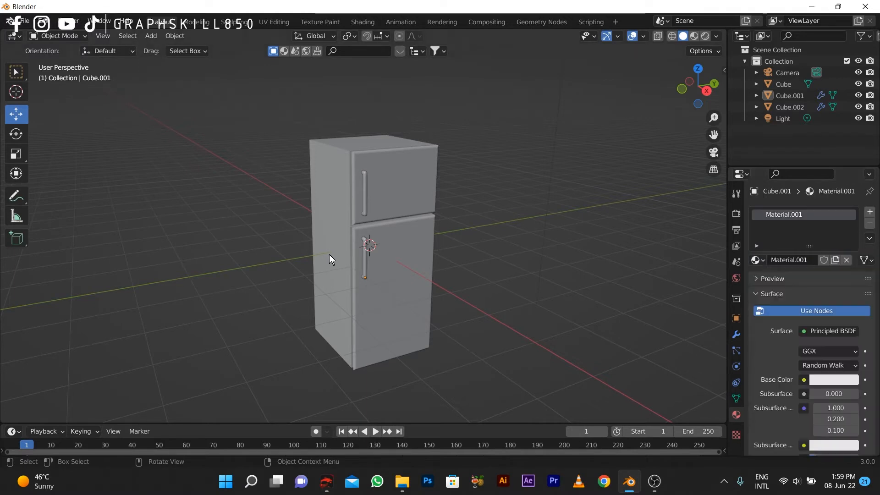
# Step: With the viewport in Material Preview and BlenderKit switched to materials, set the lower handle material's base color to pure white
pyautogui.click(693, 36)
pyautogui.moveTo(336, 258); pyautogui.dragTo(307, 113, button='middle')
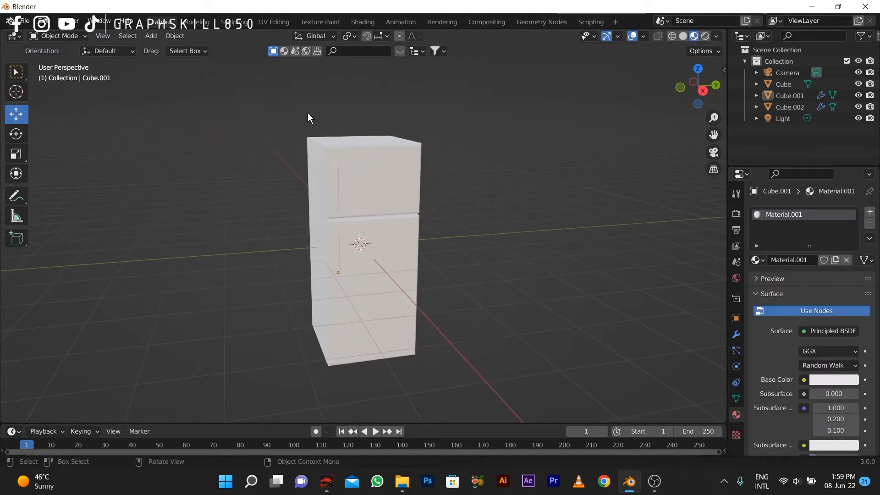
pyautogui.click(283, 51)
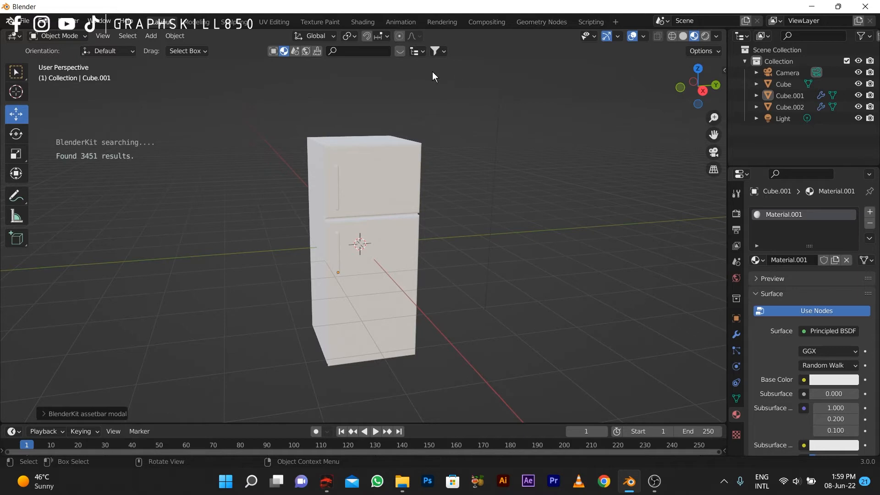
pyautogui.click(841, 380)
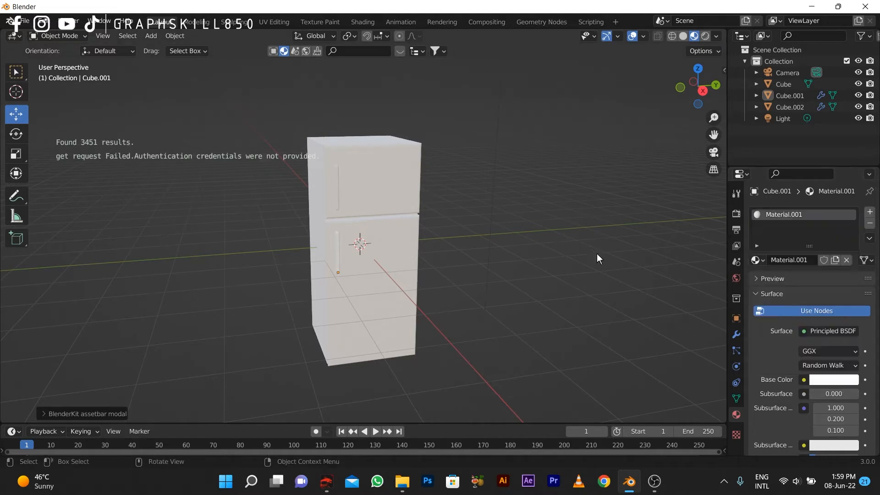
# Step: Edit the refrigerator body in face-select mode and select the front faces of both doors
pyautogui.moveTo(597, 254); pyautogui.dragTo(486, 247, button='middle')
pyautogui.click(361, 189)
pyautogui.press('Tab')
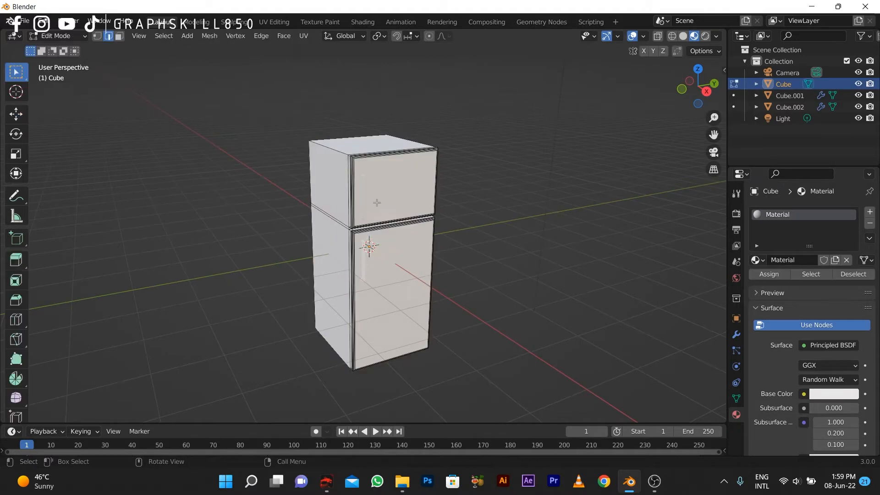
pyautogui.scroll(2, 431, 172)
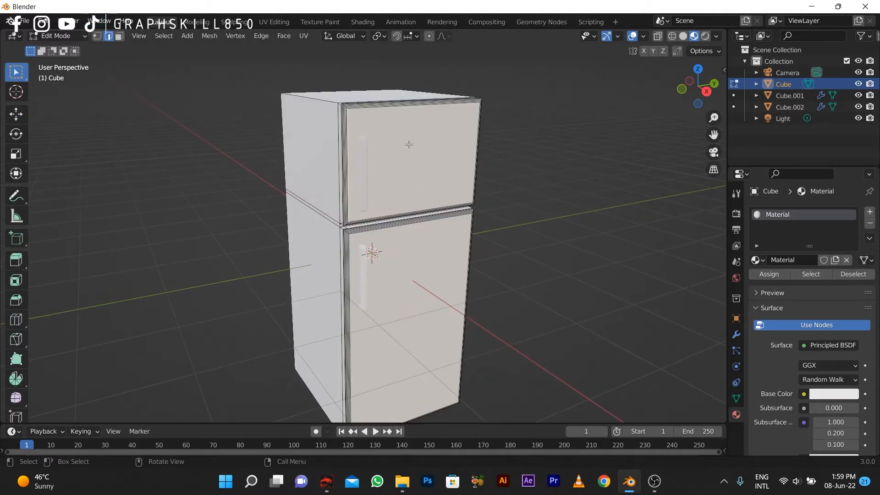
pyautogui.click(119, 36)
pyautogui.click(397, 182)
pyautogui.keyDown('shift'); pyautogui.click(420, 293); pyautogui.keyUp('shift')
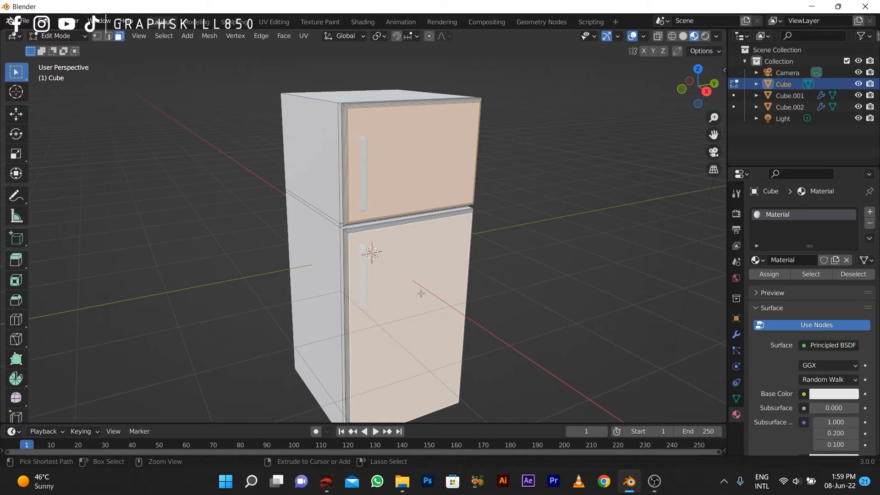
# Step: Try growing the two-door selection, undo it, and select only the lower door's front face together with its bevelled rim
pyautogui.press('ctrl+KP_Add')
pyautogui.press('ctrl+KP_Add')
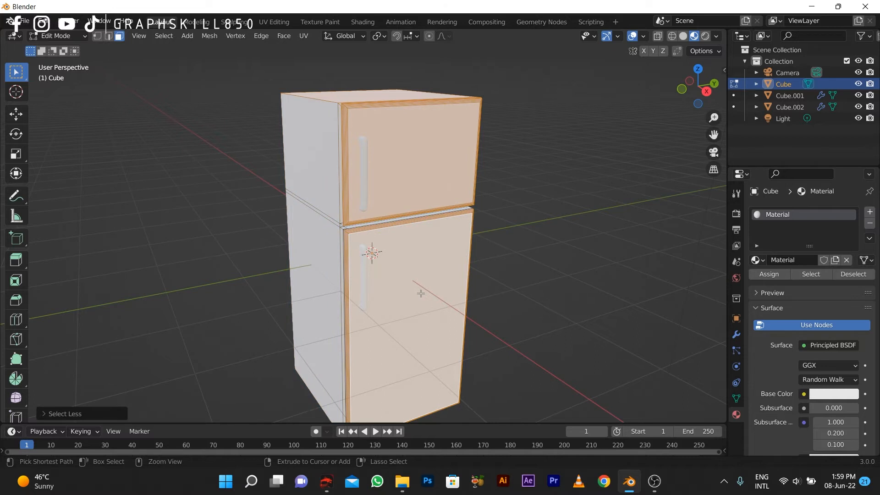
pyautogui.press('ctrl+KP_Add')
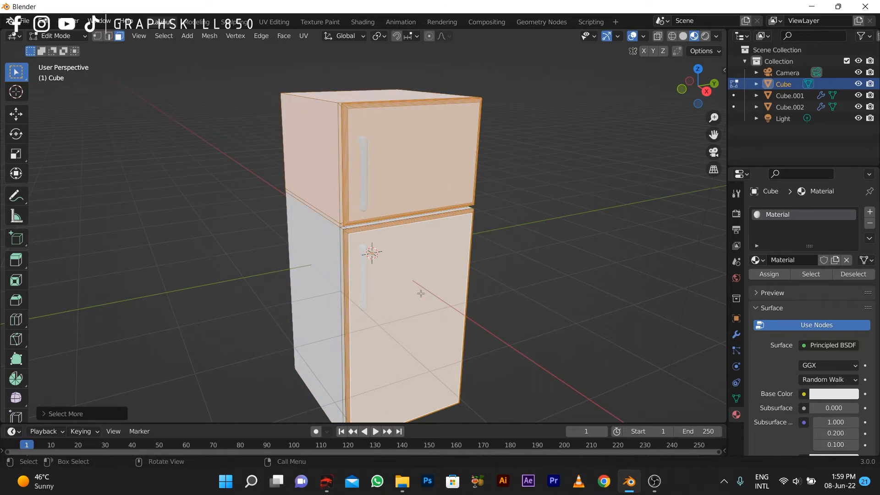
pyautogui.hotkey('ctrl', 'z')
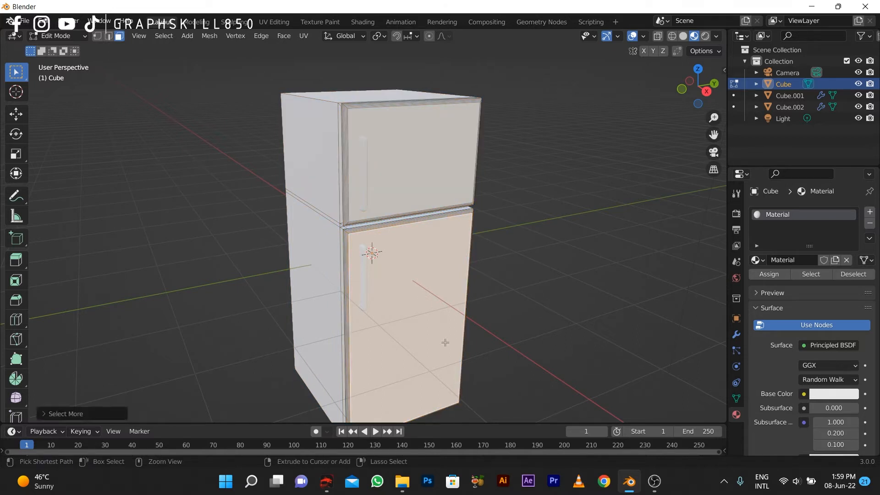
pyautogui.press('ctrl+KP_Subtract')
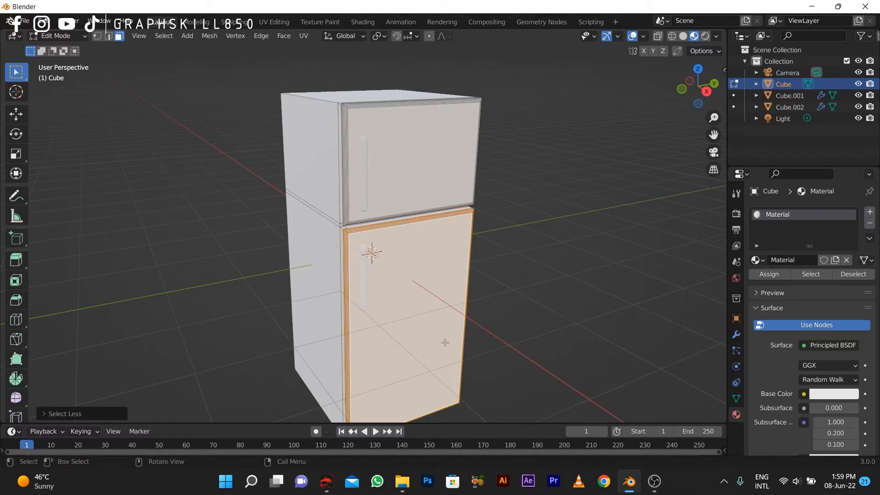
# Step: Add a second material slot to the body with a new material and lower its base color value to 0.704
pyautogui.click(869, 211)
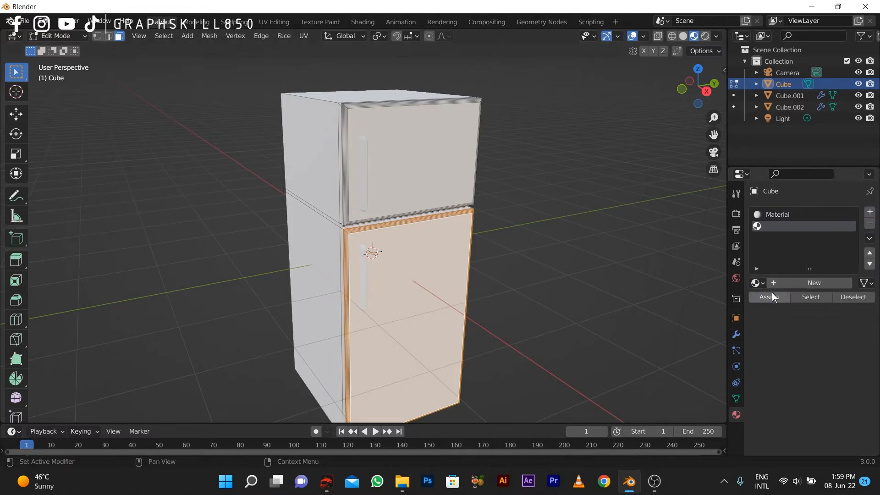
pyautogui.click(772, 292)
pyautogui.moveTo(364, 253)
pyautogui.mouseDown(button='middle')
pyautogui.moveTo(379, 243)
pyautogui.moveTo(362, 246)
pyautogui.mouseUp(button='middle')
pyautogui.click(815, 416)
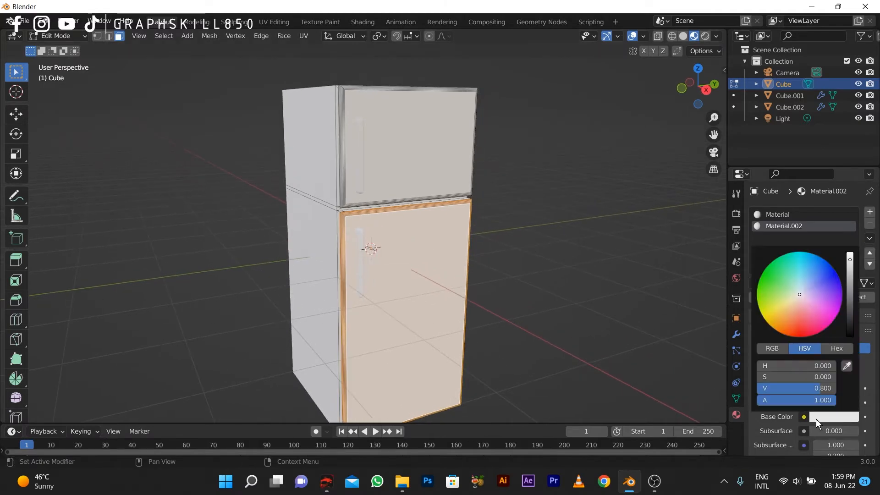
pyautogui.moveTo(787, 389); pyautogui.dragTo(783, 389)
pyautogui.click(614, 320)
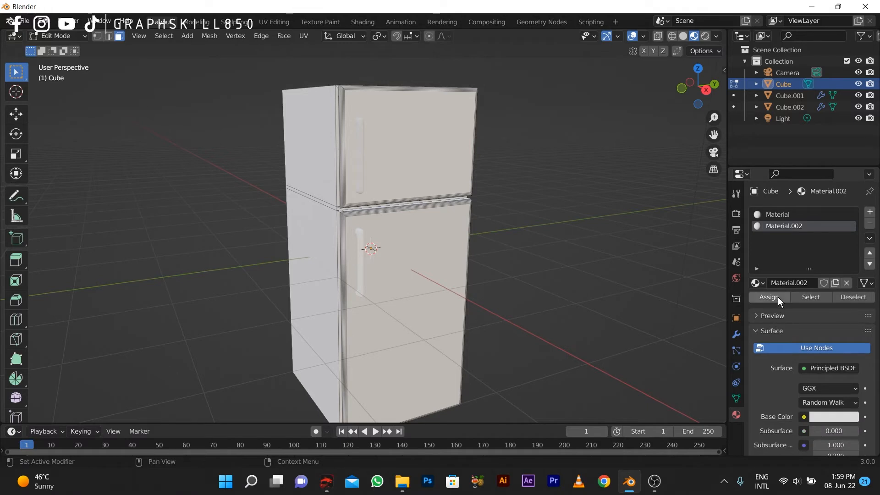
# Step: Reselect the lower door's front face with its bevelled rim and assign Material.002 to it
pyautogui.click(421, 288)
pyautogui.press('ctrl+KP_Add')
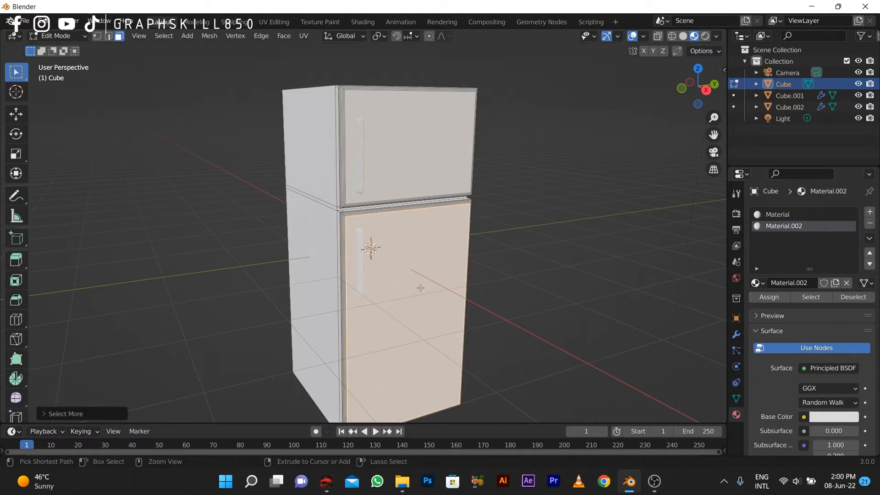
pyautogui.press('ctrl+KP_Add')
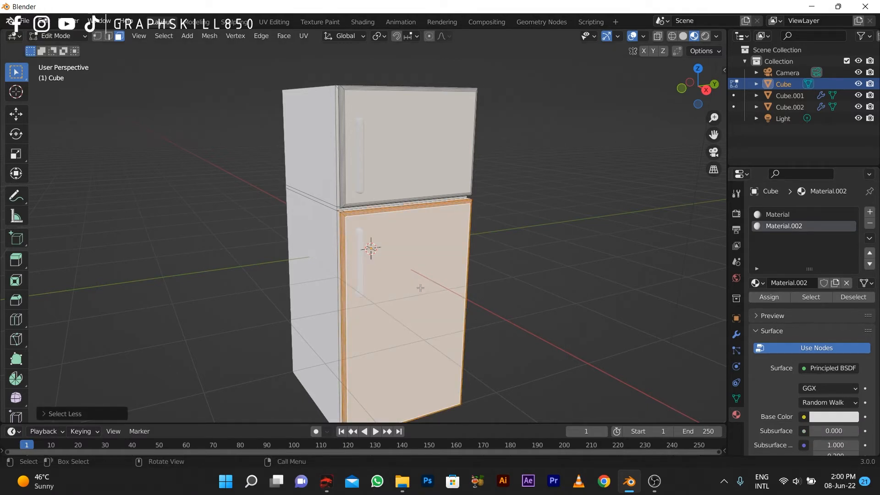
pyautogui.click(785, 297)
pyautogui.click(834, 417)
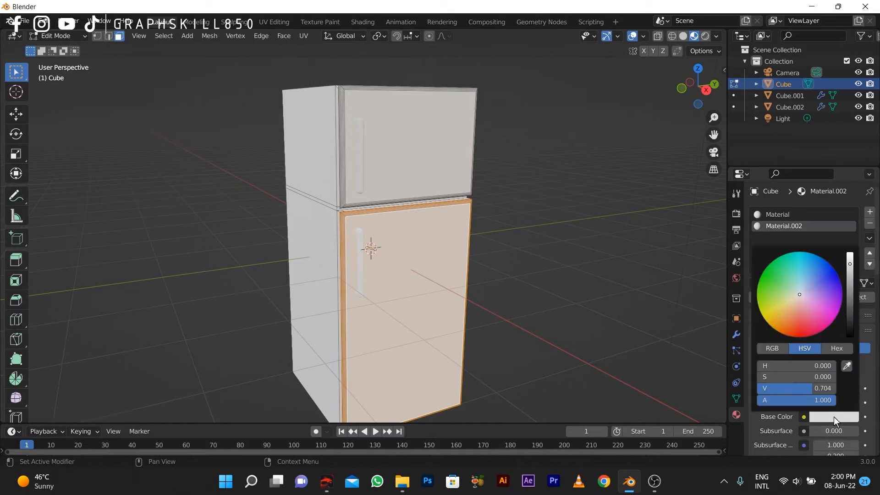
pyautogui.click(833, 417)
# Step: Set Material.002's Metallic to 1.000 and reduce its Roughness
pyautogui.scroll(-4, 834, 417)
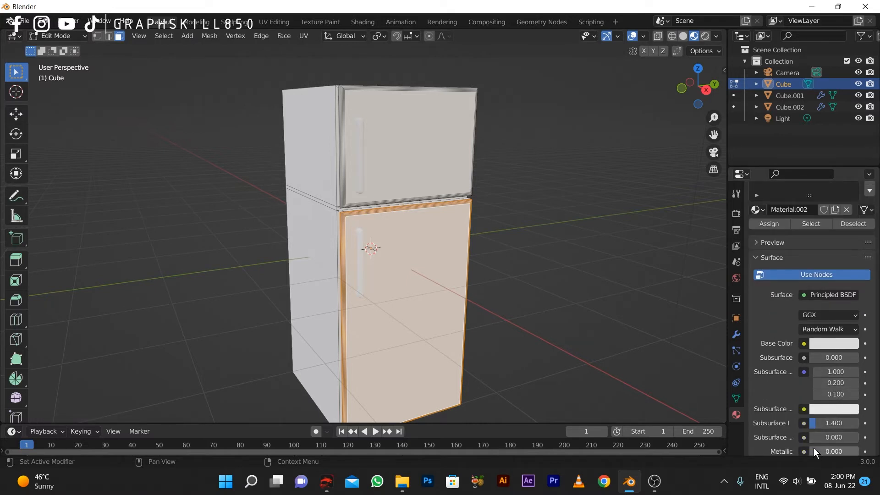
pyautogui.moveTo(812, 448); pyautogui.dragTo(858, 448)
pyautogui.click(536, 310)
pyautogui.scroll(-2, 536, 310)
pyautogui.scroll(-4, 804, 435)
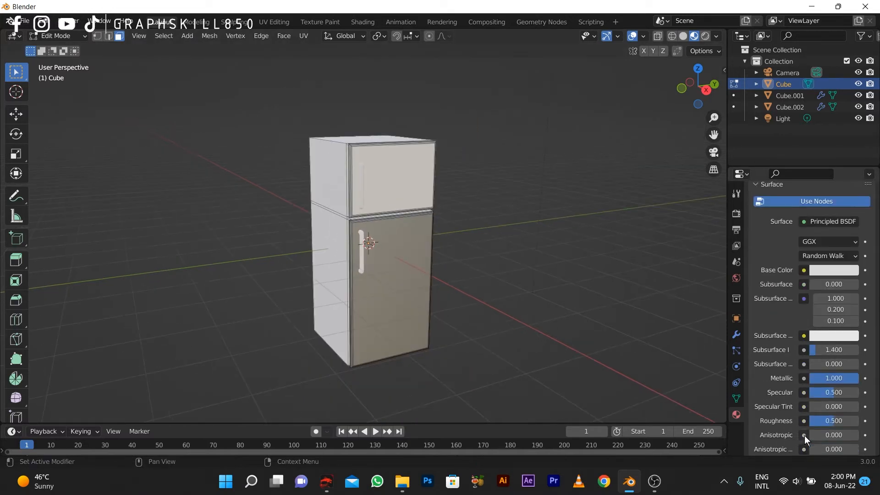
pyautogui.moveTo(825, 422); pyautogui.dragTo(812, 422)
pyautogui.scroll(2, 405, 313)
pyautogui.scroll(5, 836, 258)
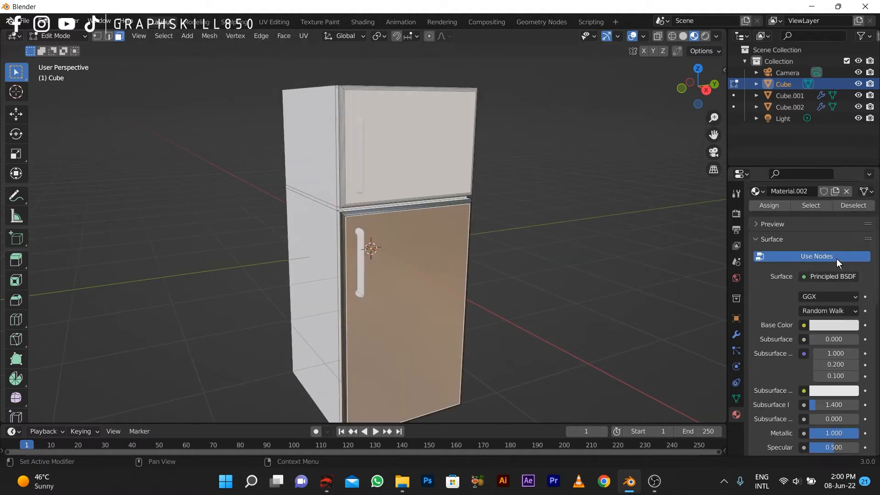
# Step: Assign the original Material to the lower door's flat front face so that only its rim keeps Material.002
pyautogui.click(789, 199)
pyautogui.click(770, 278)
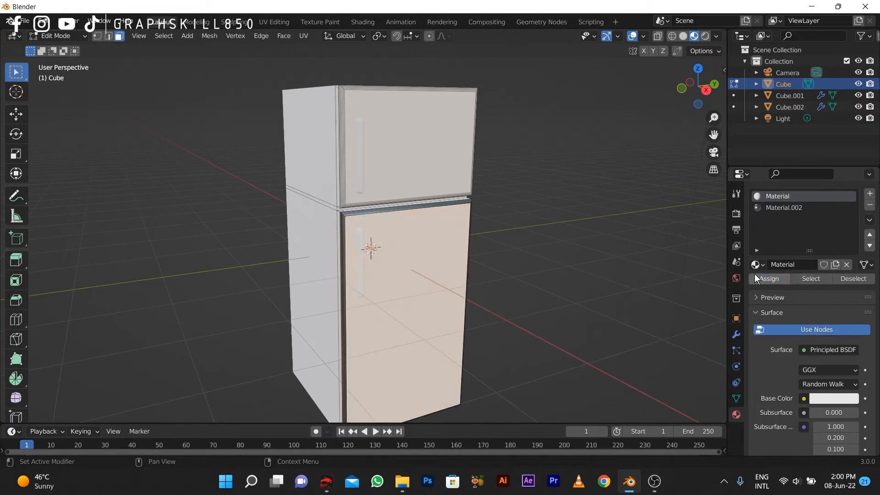
pyautogui.hotkey('alt', 'a')
pyautogui.moveTo(436, 294); pyautogui.dragTo(448, 298, button='middle')
pyautogui.press('Tab')
pyautogui.moveTo(338, 309); pyautogui.dragTo(367, 252, button='middle')
# Step: Select the upper door's front face with its bevelled rim and assign Material.002 to it
pyautogui.press('Tab')
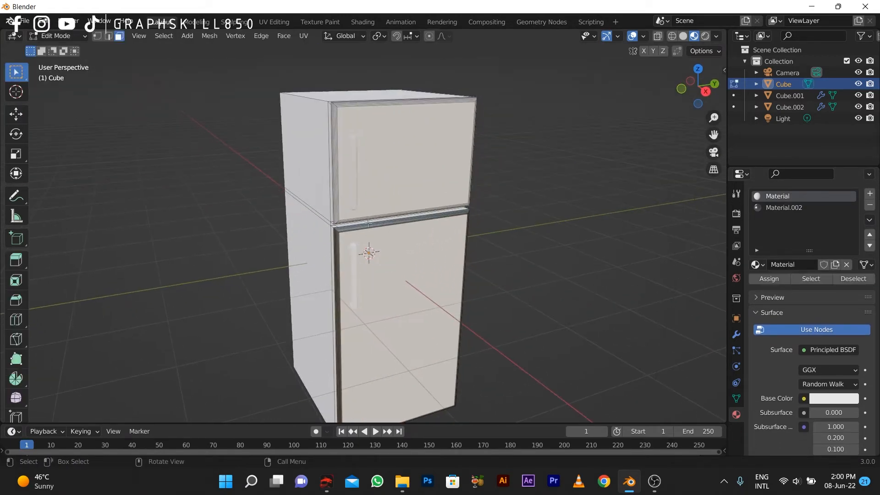
pyautogui.click(408, 167)
pyautogui.press('ctrl+KP_Add')
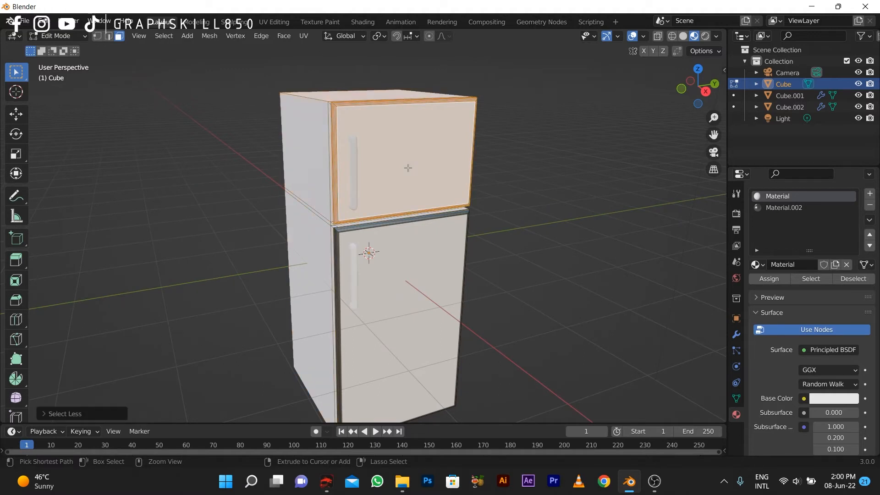
pyautogui.click(779, 207)
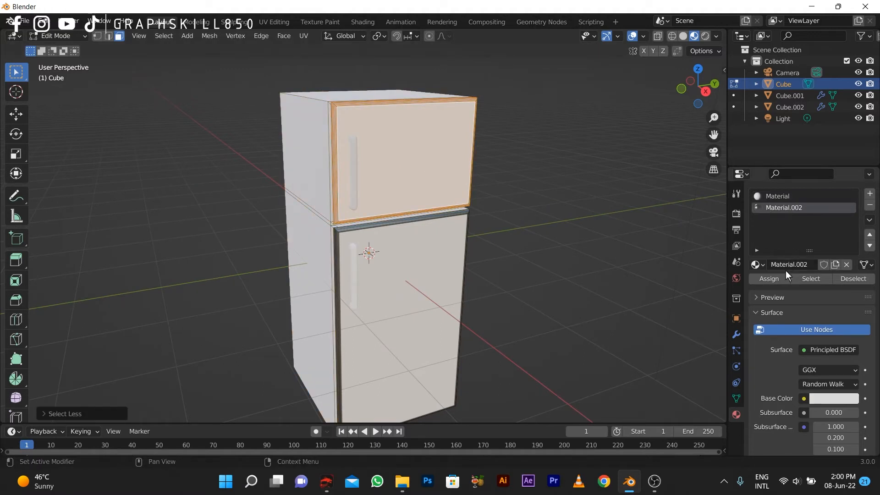
pyautogui.click(763, 280)
# Step: Assign the original Material to the upper door's flat front face and return to Object Mode
pyautogui.click(505, 159)
pyautogui.click(779, 196)
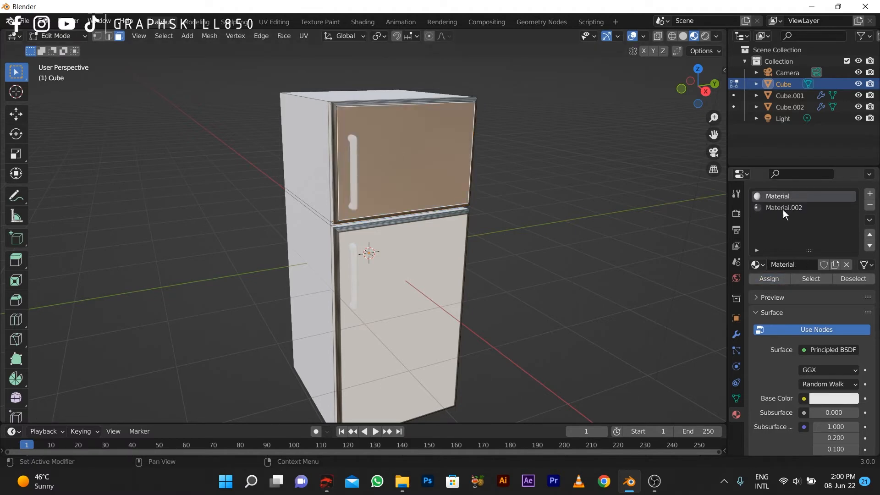
pyautogui.click(768, 280)
pyautogui.moveTo(491, 228); pyautogui.dragTo(543, 236, button='middle')
pyautogui.press('Tab')
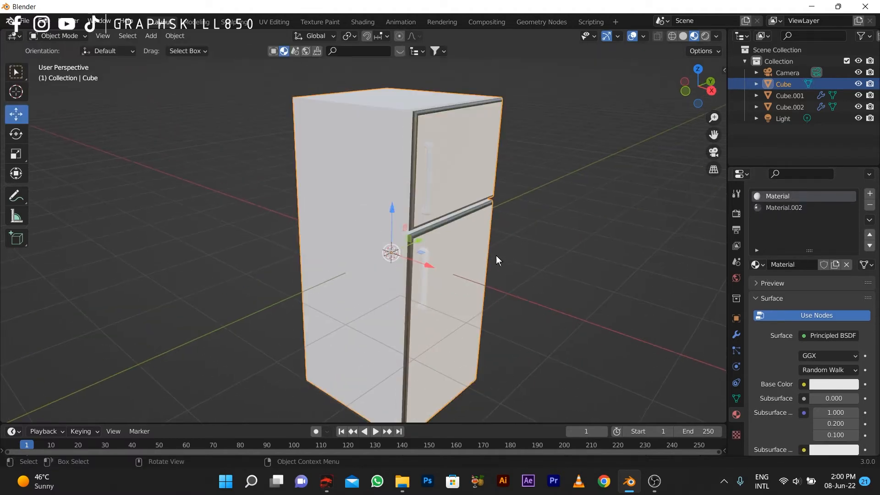
# Step: Examine the refrigerator from the side and front in Rendered viewport shading
pyautogui.moveTo(496, 255); pyautogui.dragTo(497, 242, button='middle')
pyautogui.moveTo(360, 199); pyautogui.dragTo(404, 183, button='middle')
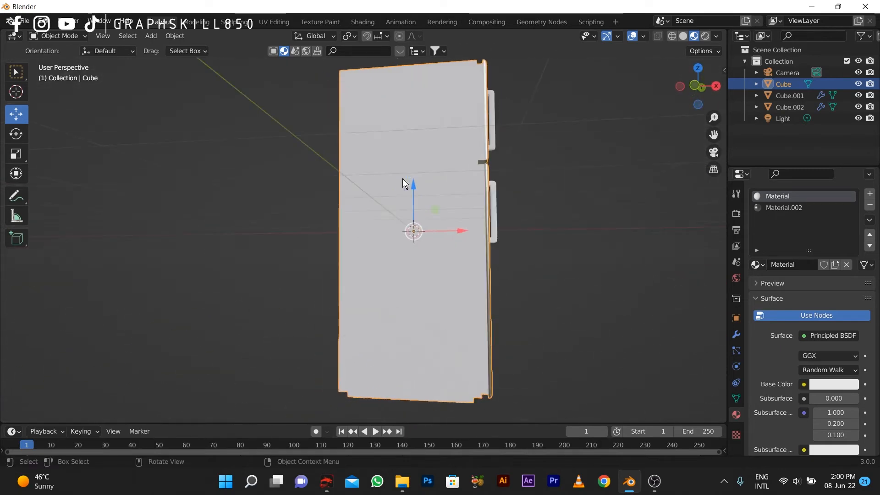
pyautogui.click(705, 35)
pyautogui.moveTo(398, 153)
pyautogui.mouseDown(button='middle')
pyautogui.moveTo(309, 218)
pyautogui.moveTo(320, 199)
pyautogui.moveTo(419, 165)
pyautogui.mouseUp(button='middle')
pyautogui.click(438, 170)
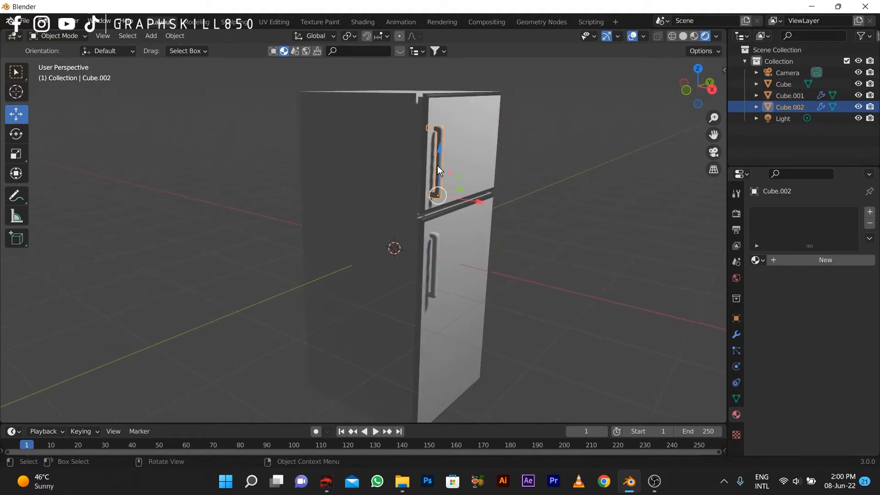
# Step: Set the lower handle material's base color to bright blue with hue 0.619, saturation 1.000 and value 1.000
pyautogui.click(434, 259)
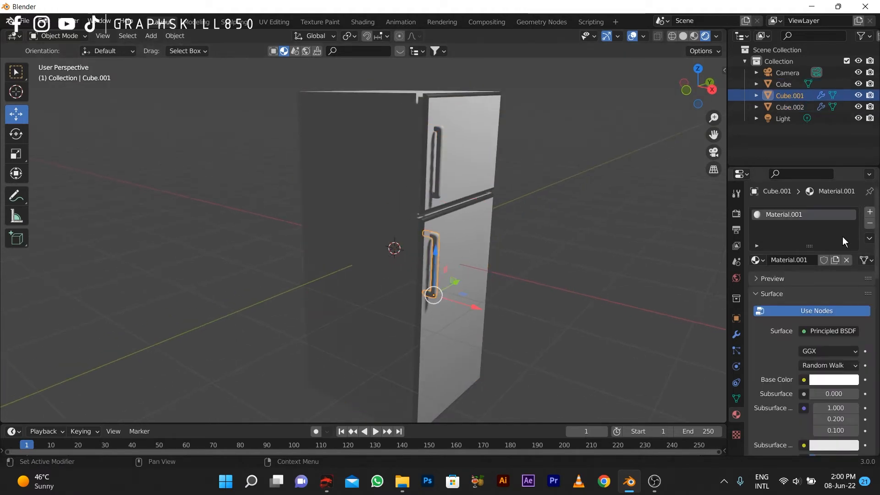
pyautogui.click(868, 212)
pyautogui.click(869, 223)
pyautogui.click(820, 380)
pyautogui.moveTo(805, 259); pyautogui.dragTo(819, 219)
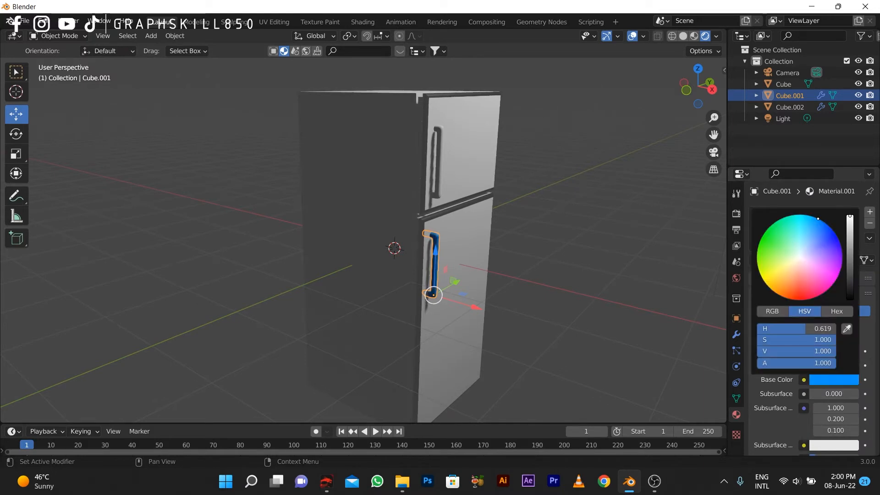
# Step: In Material Preview shading, recolor the lower handle's material to a darkened pinkish grey with hue 0.006 and saturation 0.278
pyautogui.click(694, 37)
pyautogui.moveTo(613, 128); pyautogui.dragTo(497, 230, button='middle')
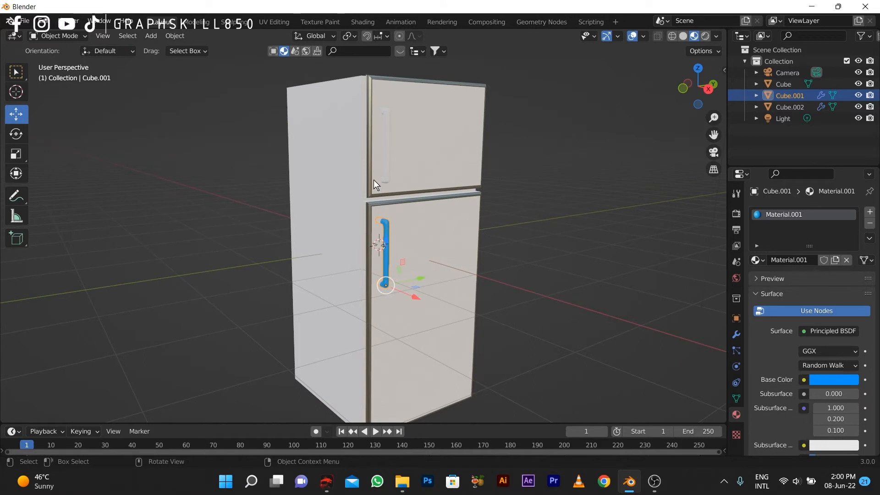
pyautogui.click(380, 164)
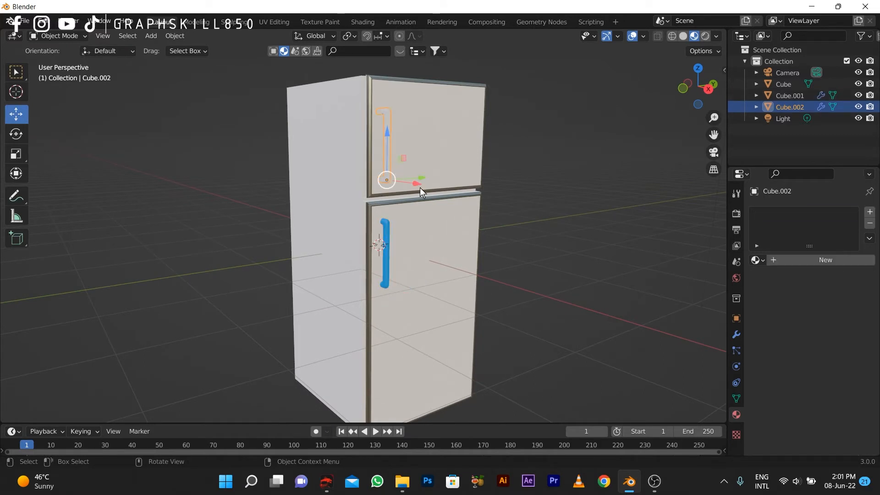
pyautogui.click(384, 247)
pyautogui.click(832, 384)
pyautogui.moveTo(795, 256)
pyautogui.mouseDown()
pyautogui.moveTo(787, 280)
pyautogui.moveTo(797, 247)
pyautogui.moveTo(799, 263)
pyautogui.mouseUp()
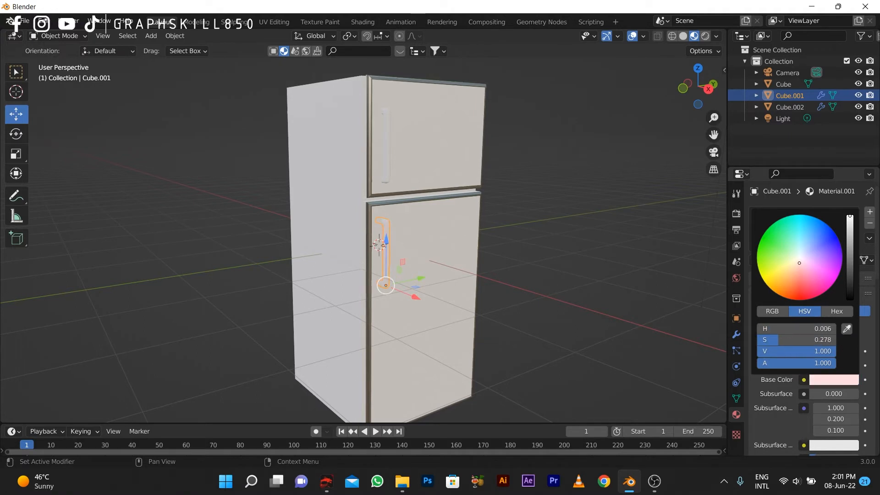
pyautogui.moveTo(849, 217); pyautogui.dragTo(849, 257)
pyautogui.click(572, 264)
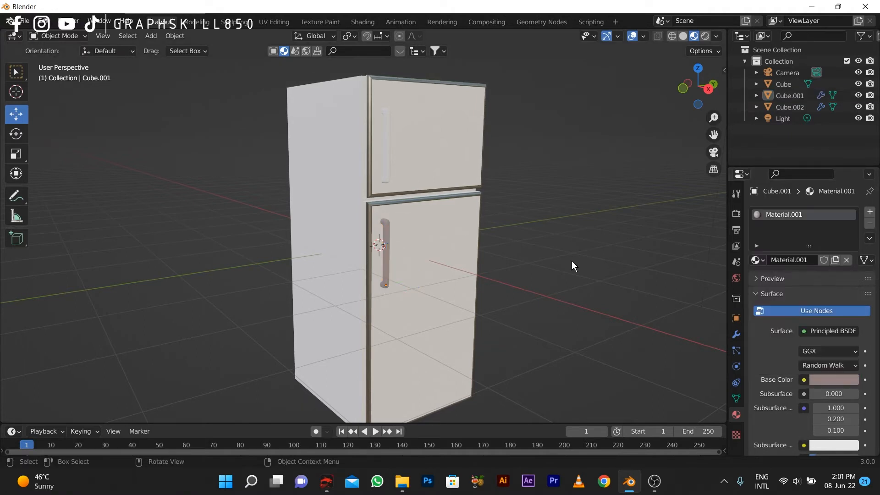
# Step: Apply the lower handle's existing Material.001 to the upper handle as well
pyautogui.moveTo(503, 275); pyautogui.dragTo(532, 270, button='middle')
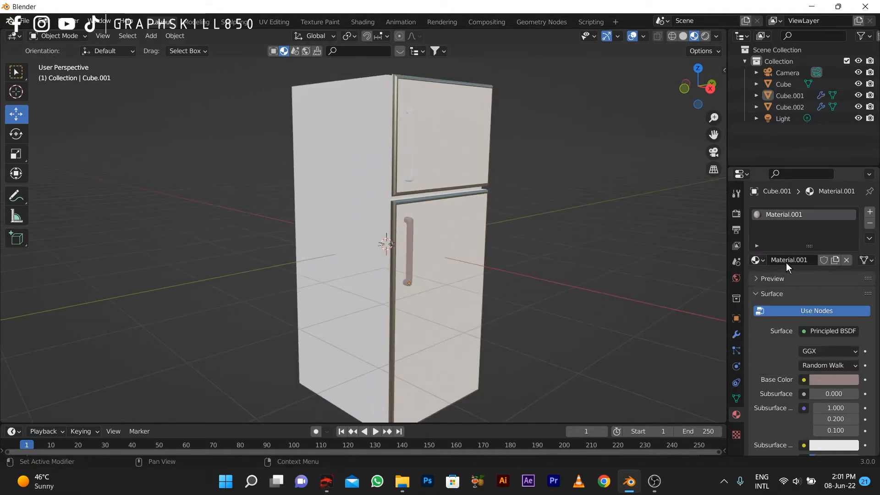
pyautogui.click(407, 158)
pyautogui.click(757, 259)
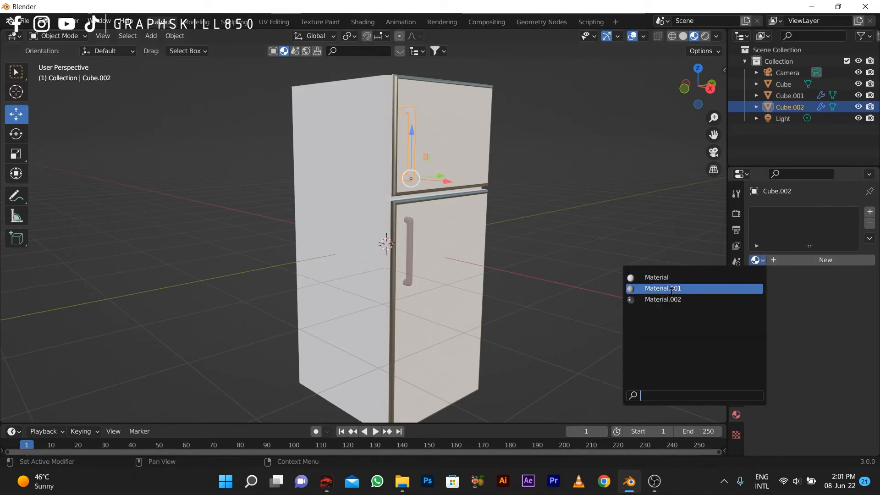
pyautogui.click(655, 289)
pyautogui.click(582, 270)
# Step: Bevel the edges of the refrigerator body's two rear faces narrowly with seven segments
pyautogui.moveTo(582, 274); pyautogui.dragTo(460, 244, button='middle')
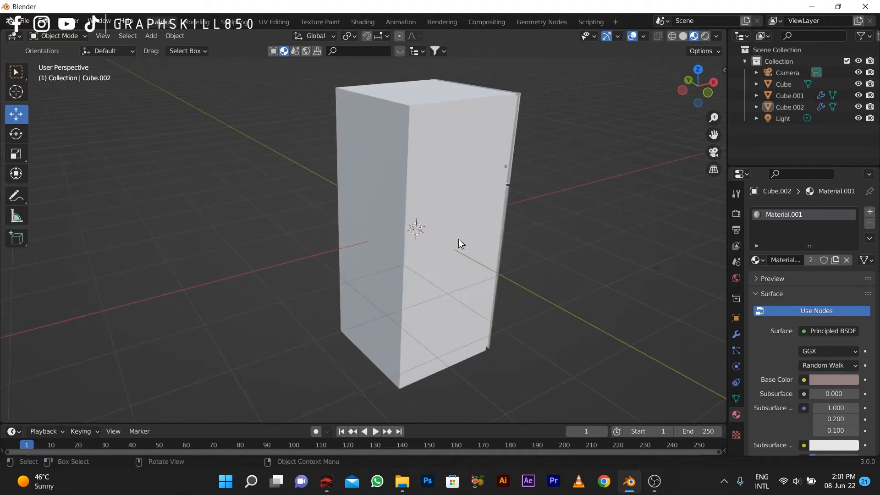
pyautogui.click(380, 219)
pyautogui.press('Tab')
pyautogui.click(403, 224)
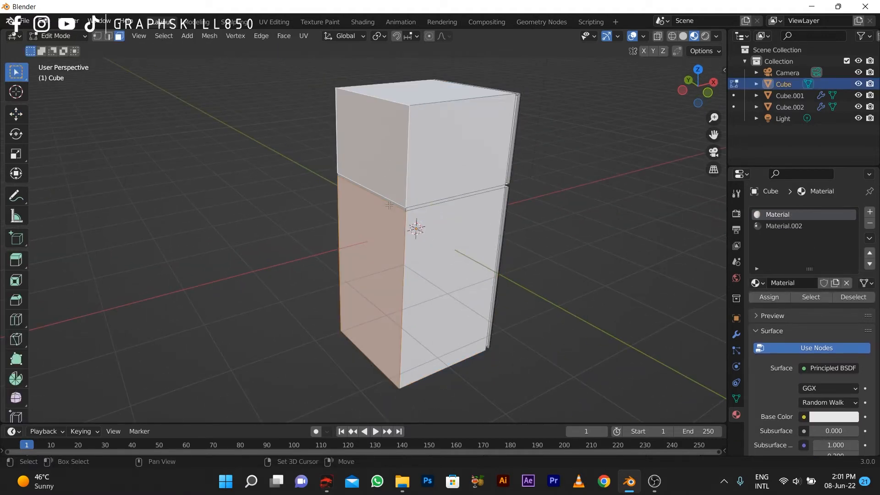
pyautogui.hotkey('ctrl', 'b')
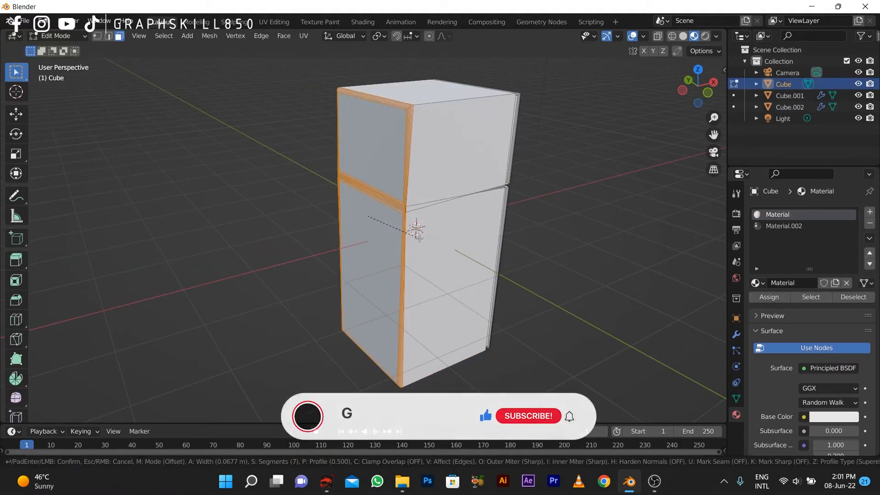
pyautogui.click(416, 236)
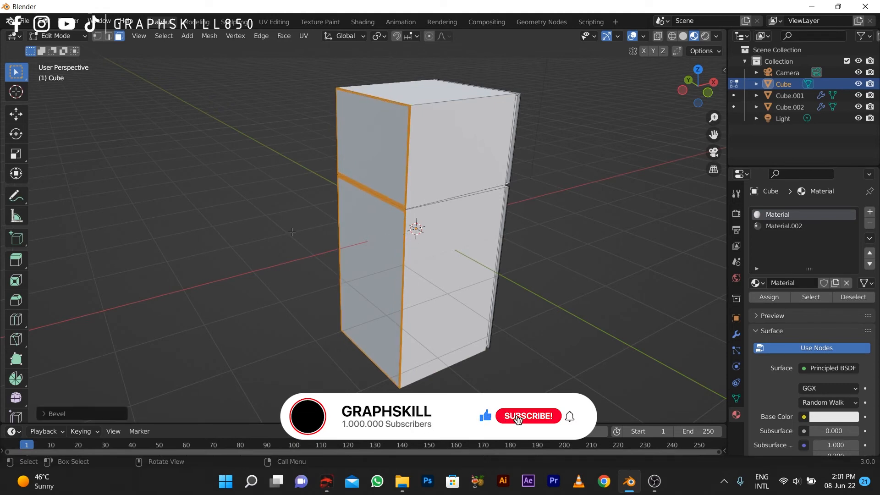
pyautogui.press('Tab')
pyautogui.click(293, 248)
# Step: Check the refrigerator's front in Rendered viewport shading and review the body material's surface settings
pyautogui.moveTo(293, 247)
pyautogui.mouseDown(button='middle')
pyautogui.moveTo(373, 301)
pyautogui.moveTo(252, 243)
pyautogui.moveTo(226, 288)
pyautogui.moveTo(206, 277)
pyautogui.moveTo(204, 245)
pyautogui.moveTo(243, 249)
pyautogui.moveTo(226, 237)
pyautogui.moveTo(223, 276)
pyautogui.moveTo(215, 260)
pyautogui.moveTo(433, 185)
pyautogui.moveTo(356, 205)
pyautogui.moveTo(436, 210)
pyautogui.mouseUp(button='middle')
pyautogui.scroll(-3, 235, 252)
pyautogui.click(704, 37)
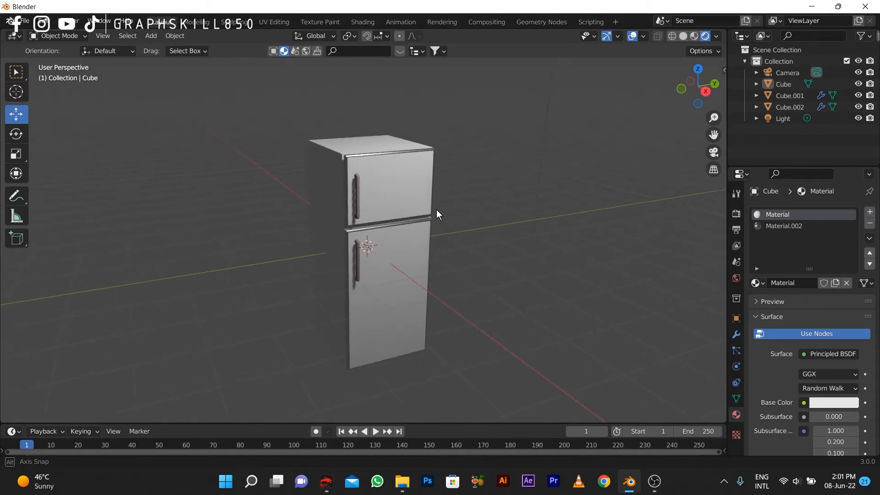
pyautogui.scroll(-5, 834, 400)
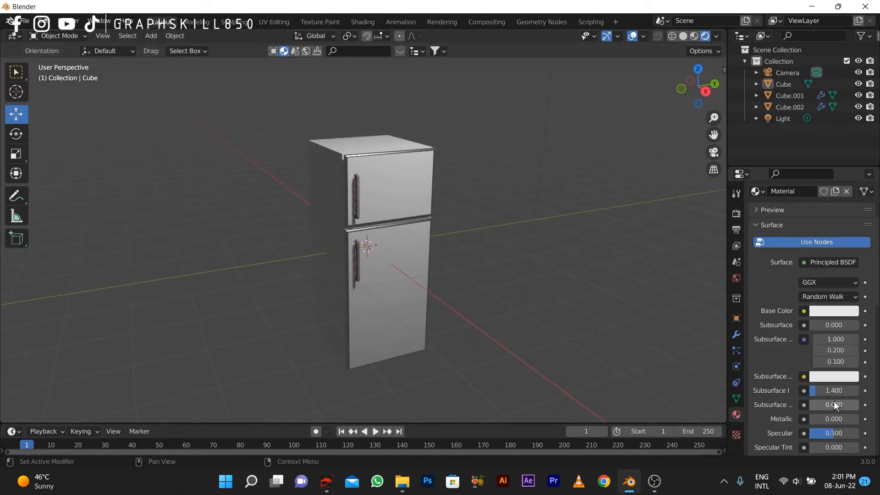
# Step: In the Shading workspace, add a Bump node beside the Principled BSDF of the refrigerator body's material
pyautogui.click(364, 22)
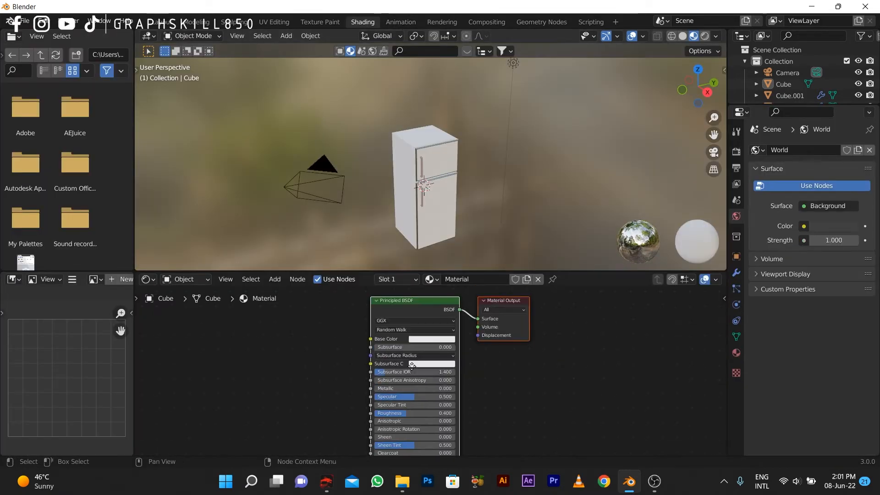
pyautogui.scroll(6, 413, 219)
pyautogui.moveTo(409, 307); pyautogui.dragTo(398, 327)
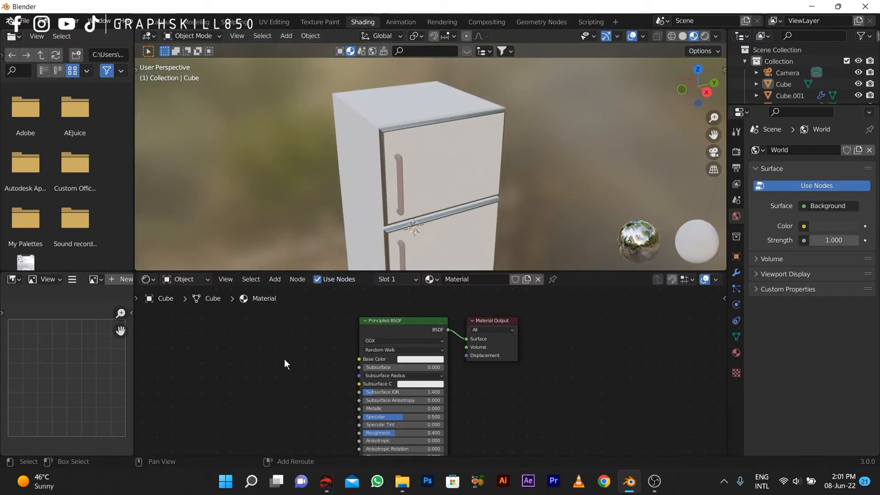
pyautogui.hotkey('shift', 'a')
pyautogui.click(257, 337)
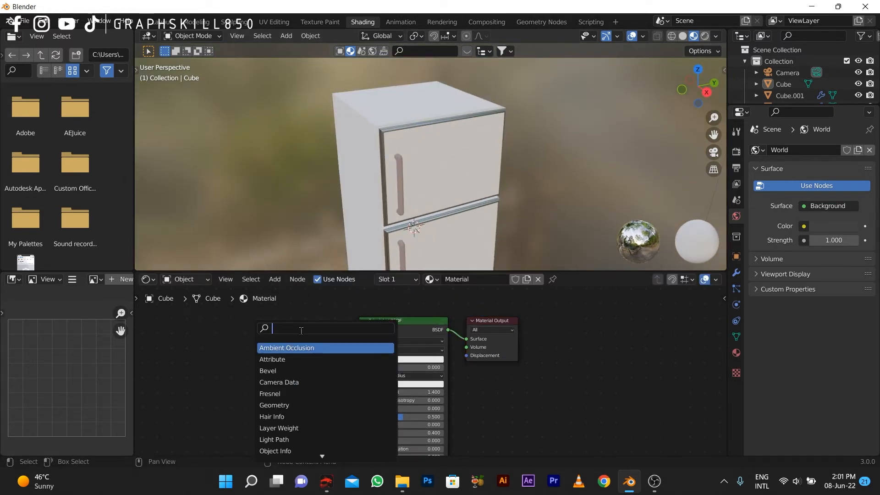
pyautogui.write('B')
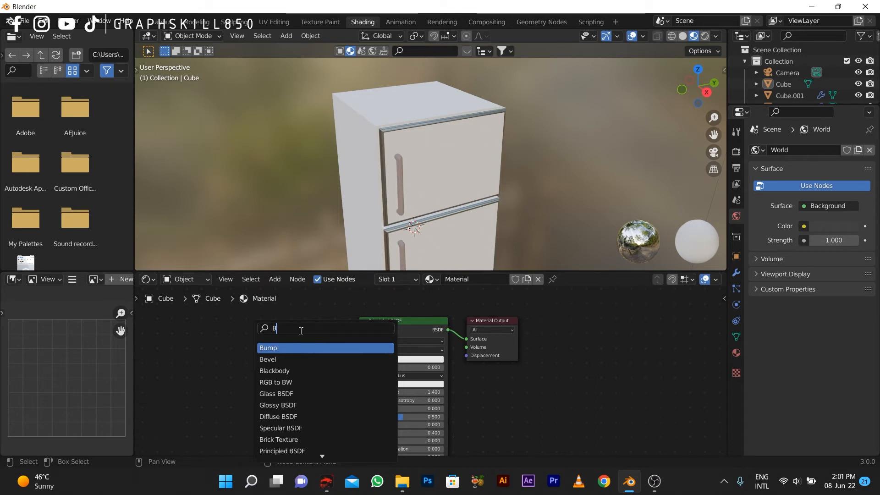
pyautogui.write('U')
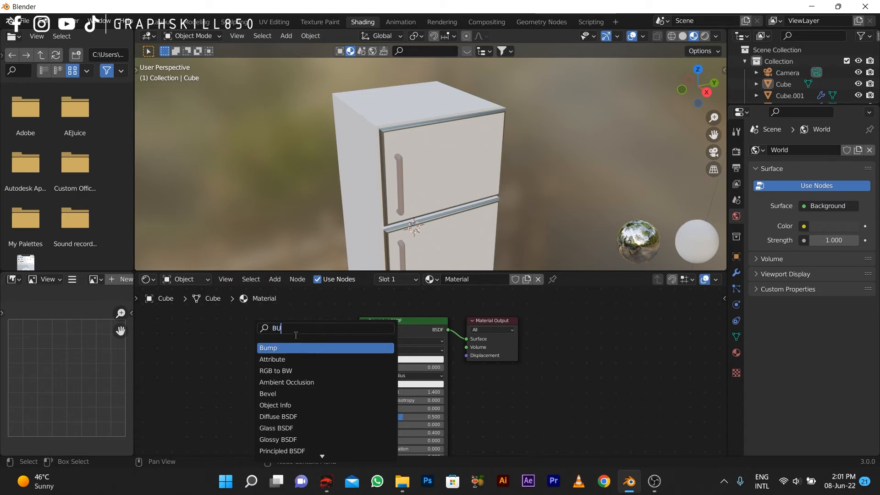
pyautogui.click(291, 348)
pyautogui.click(213, 367)
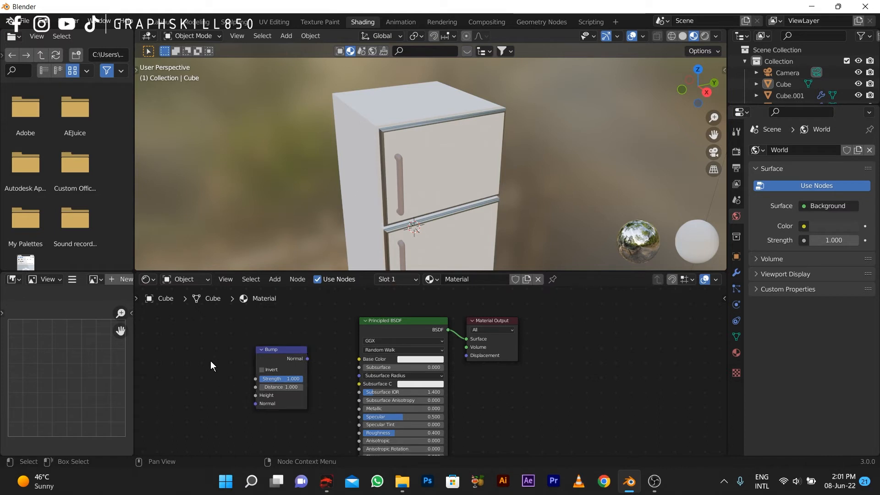
# Step: Add a Noise Texture node and connect its Fac output to the Bump node's Height input
pyautogui.hotkey('shift', 'a')
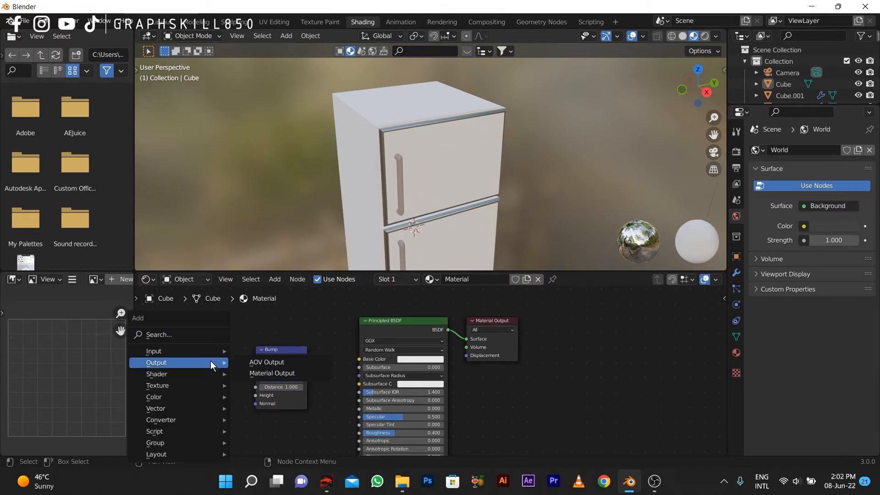
pyautogui.click(194, 334)
pyautogui.write('nois')
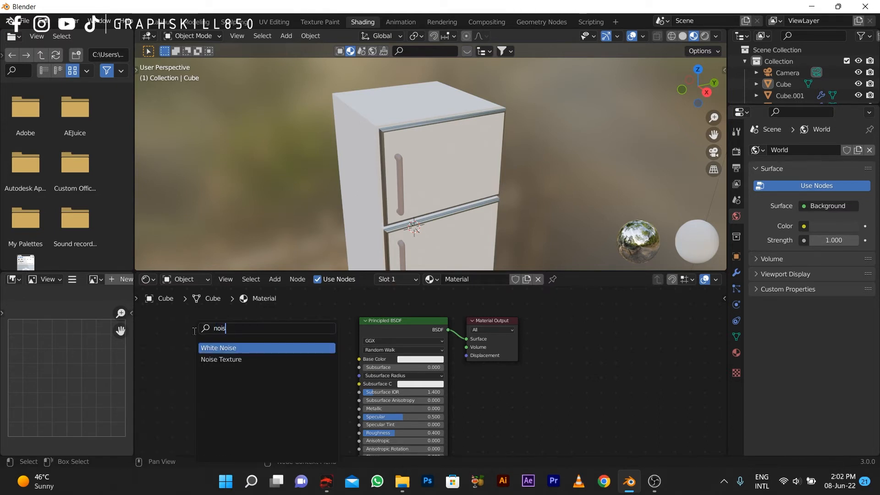
pyautogui.click(204, 359)
pyautogui.click(191, 368)
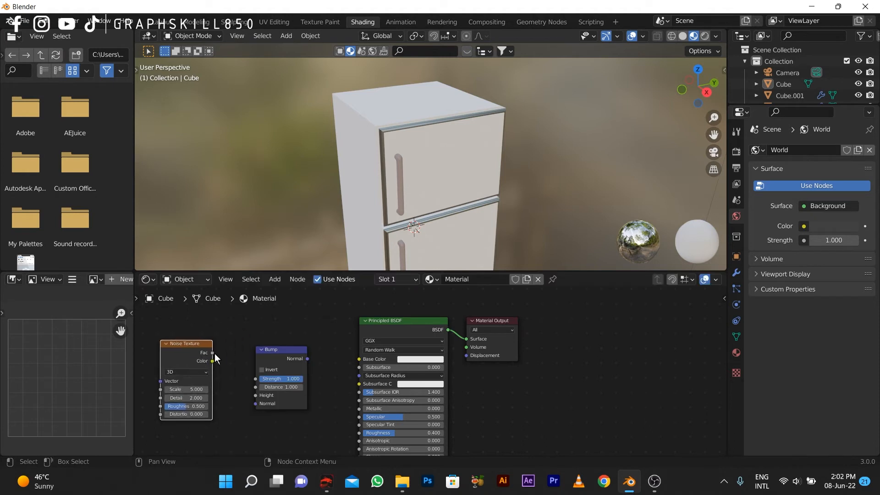
pyautogui.moveTo(212, 353); pyautogui.dragTo(255, 396)
# Step: Connect the Bump node's Normal output to the Principled BSDF's Normal input
pyautogui.moveTo(369, 398); pyautogui.dragTo(416, 315, button='middle')
pyautogui.scroll(-1, 416, 316)
pyautogui.scroll(-2, 415, 315)
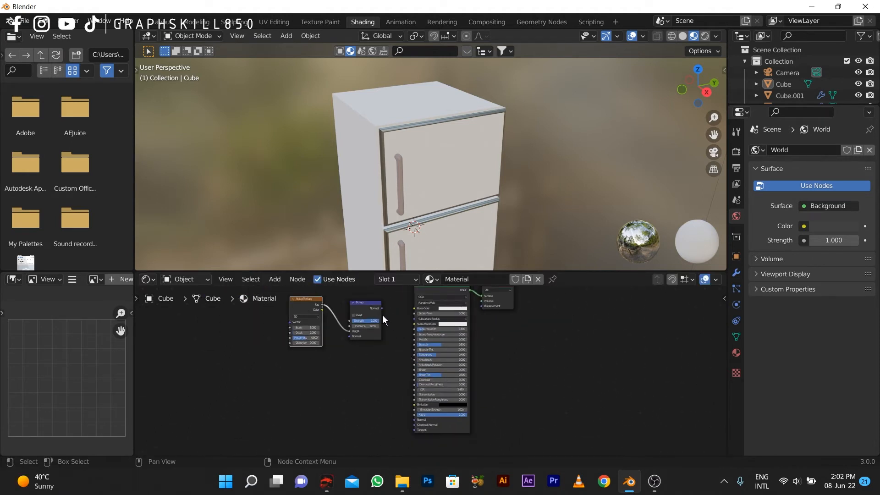
pyautogui.moveTo(381, 307); pyautogui.dragTo(412, 419)
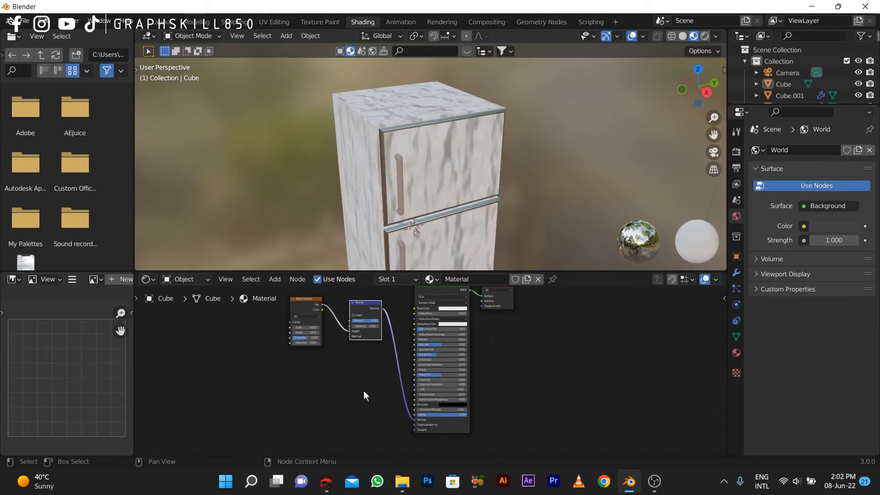
# Step: Set the Bump node's strength to 0.000 and its distance to 0.100
pyautogui.moveTo(354, 367); pyautogui.dragTo(352, 416, button='middle')
pyautogui.scroll(3, 328, 403)
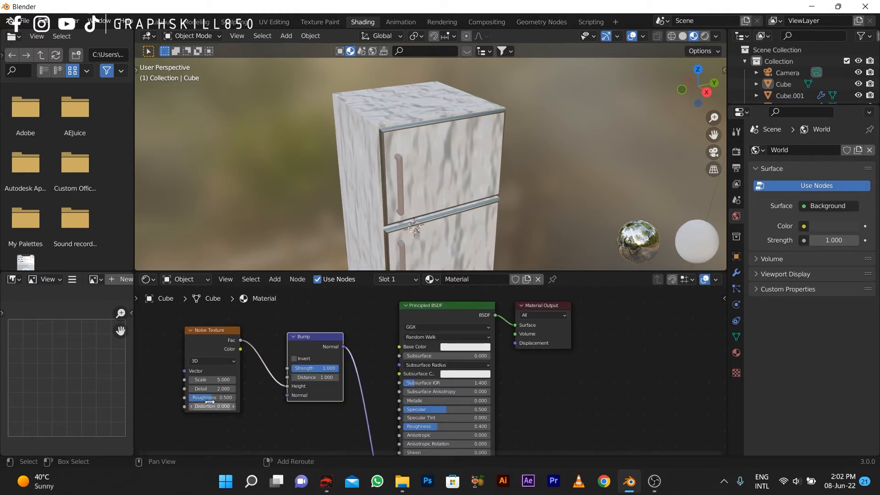
pyautogui.moveTo(187, 397); pyautogui.dragTo(268, 398, button='middle')
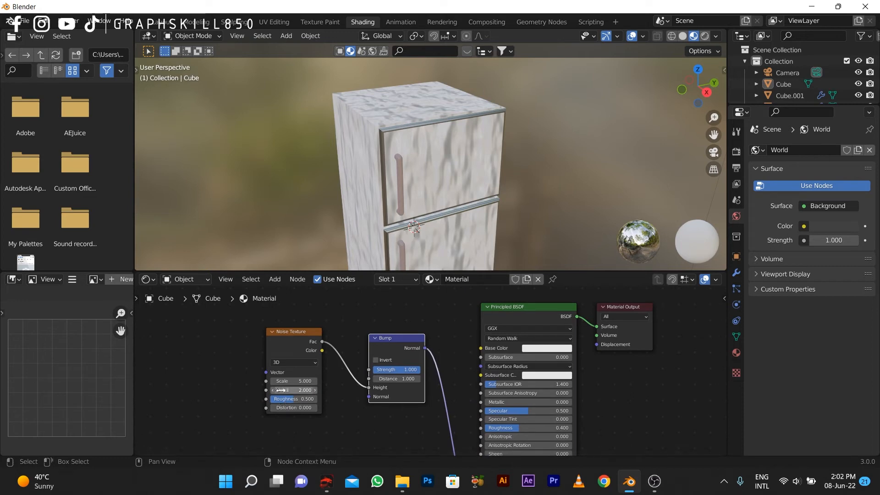
pyautogui.moveTo(413, 381); pyautogui.dragTo(374, 369)
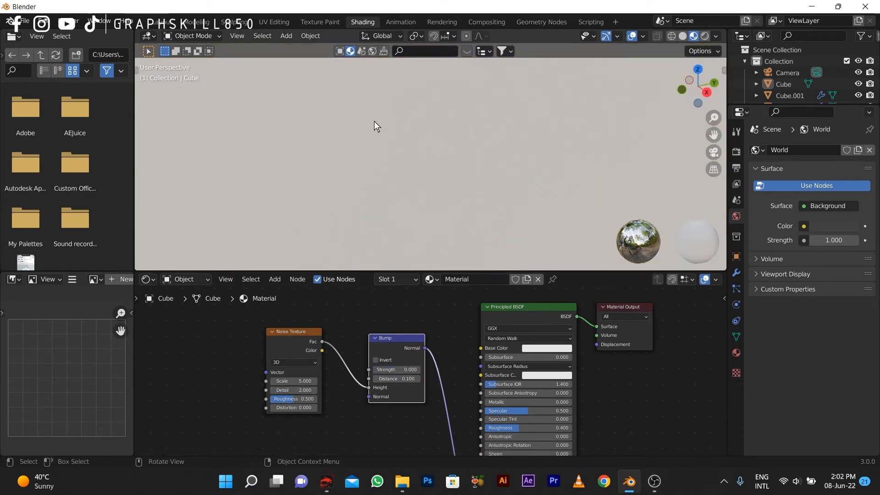
# Step: In Rendered shading, set noise scale 41.900, detail 15.000 and distortion 10.500, with bump distance 8.600 and strength 0.087
pyautogui.click(705, 37)
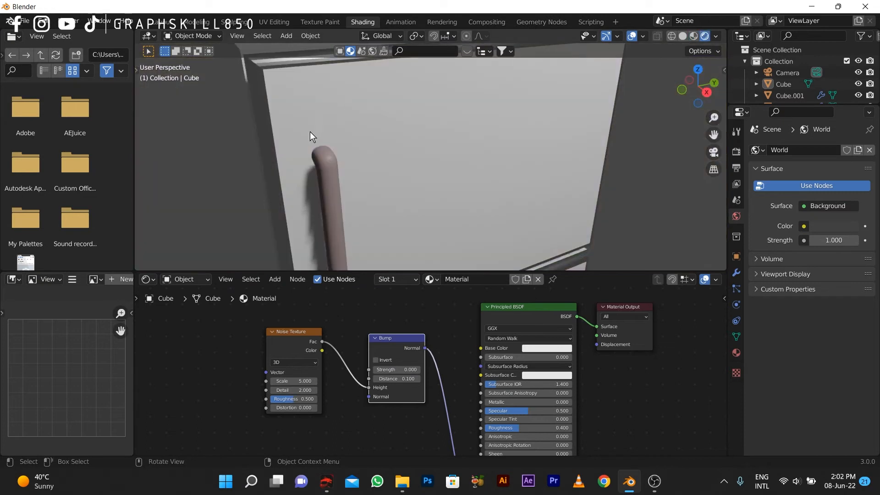
pyautogui.moveTo(309, 131)
pyautogui.mouseDown(button='middle')
pyautogui.moveTo(357, 153)
pyautogui.moveTo(373, 213)
pyautogui.moveTo(335, 171)
pyautogui.mouseUp(button='middle')
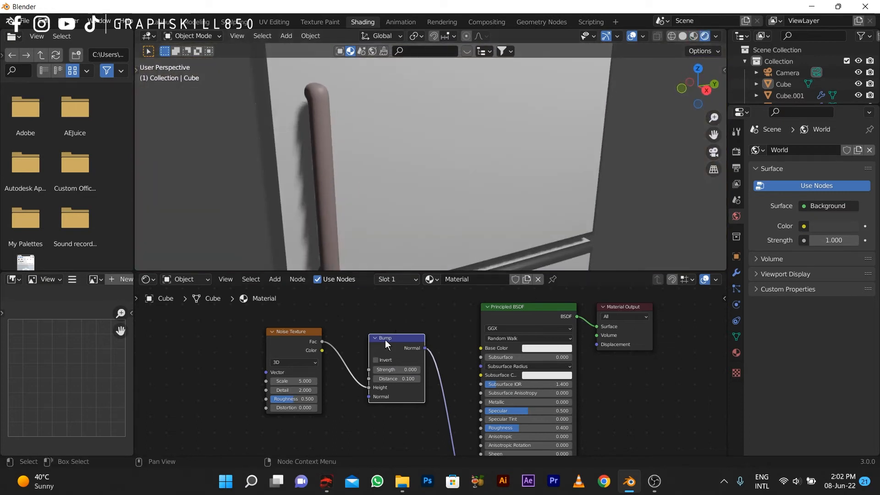
pyautogui.click(284, 362)
pyautogui.click(284, 363)
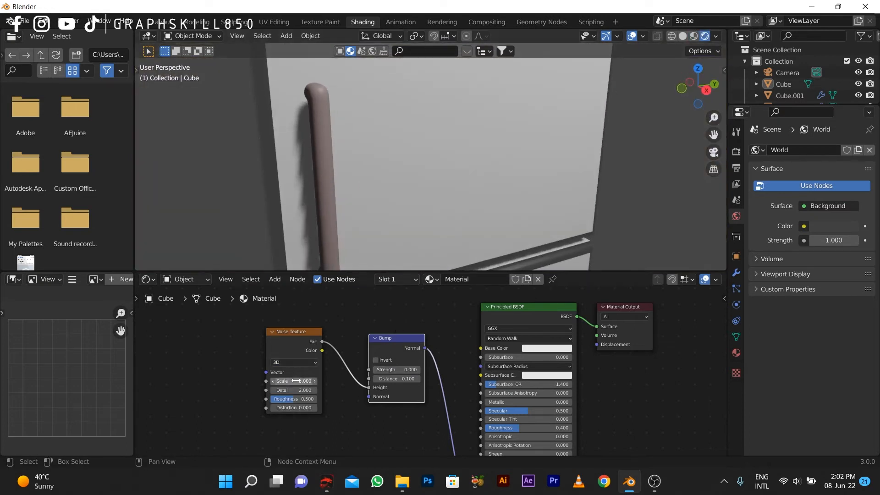
pyautogui.moveTo(275, 391); pyautogui.dragTo(387, 369)
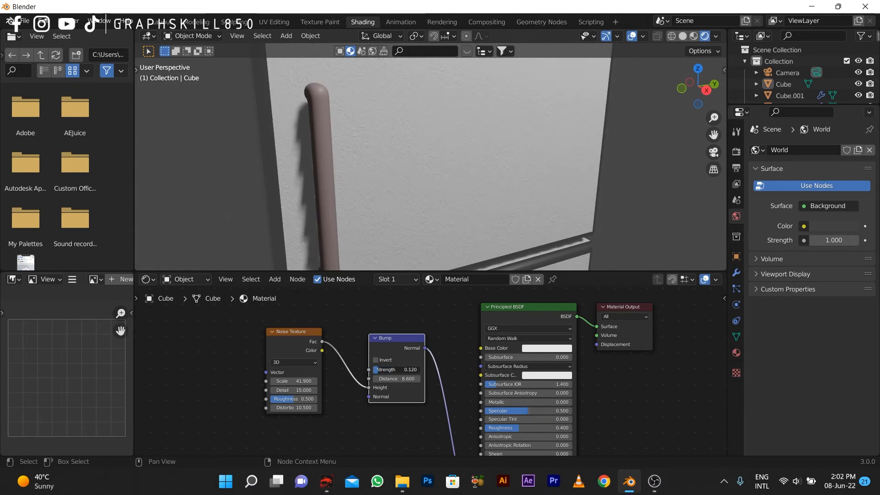
# Step: Refine the door texture with noise detail 14.400, bump distance 46.400 and bump strength 0.127
pyautogui.scroll(5, 389, 172)
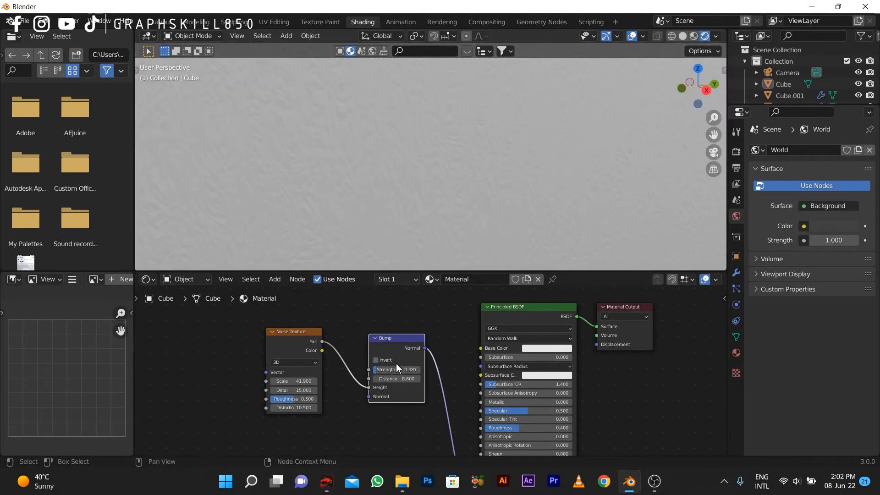
pyautogui.moveTo(398, 379); pyautogui.dragTo(390, 379)
pyautogui.click(288, 363)
pyautogui.click(295, 362)
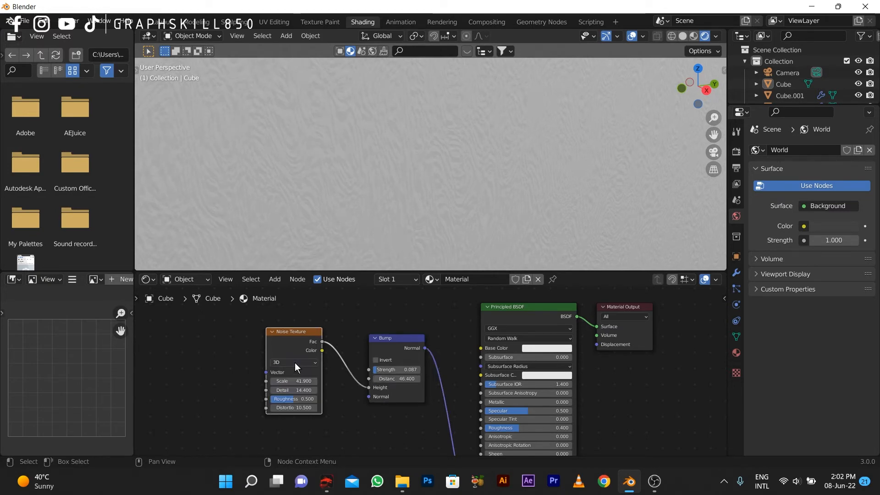
pyautogui.moveTo(366, 387); pyautogui.dragTo(375, 371)
# Step: Set the Noise Texture node's roughness to 1.000 and check the doors from the front
pyautogui.scroll(-10, 401, 158)
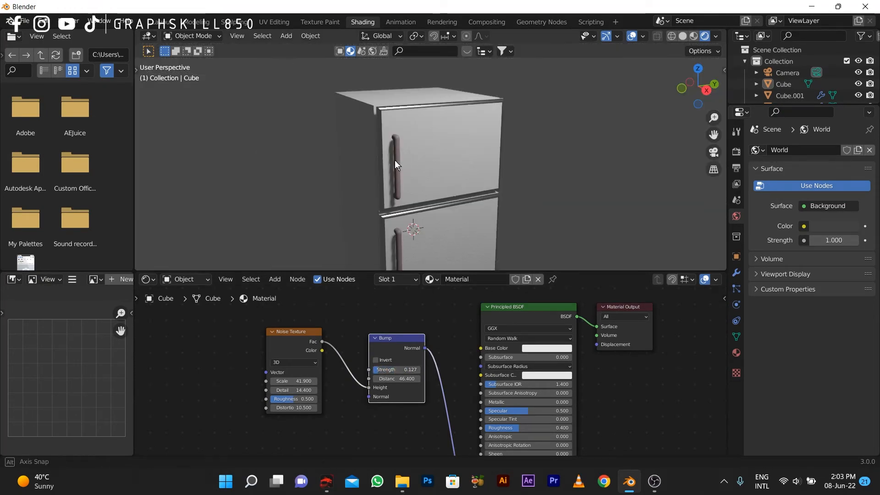
pyautogui.scroll(5, 442, 170)
pyautogui.scroll(3, 260, 394)
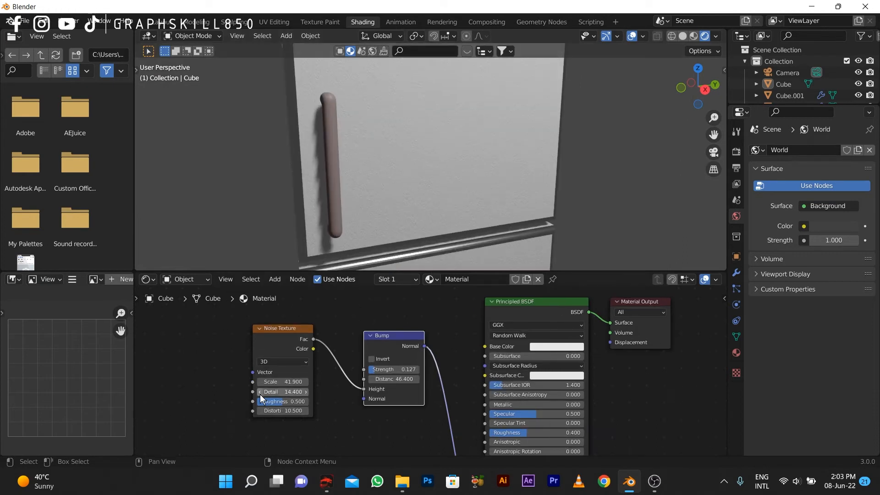
pyautogui.moveTo(250, 409); pyautogui.dragTo(278, 413)
pyautogui.scroll(-8, 450, 157)
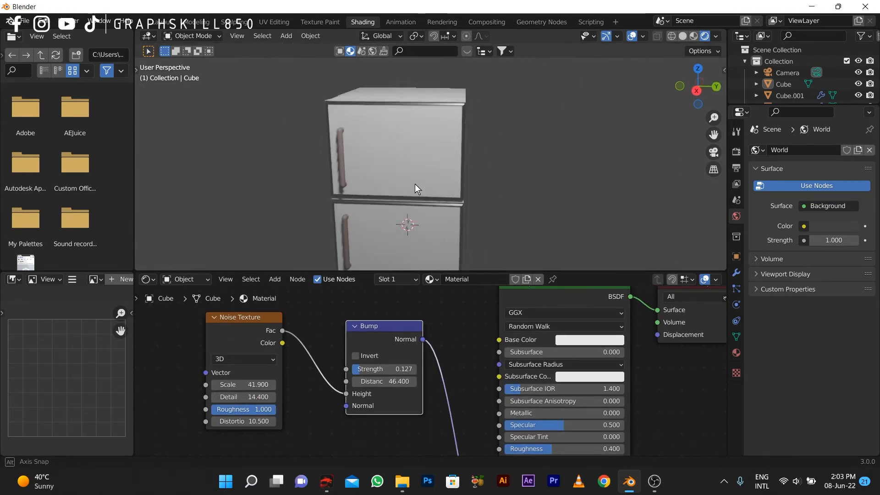
# Step: In the Layout workspace, raise the refrigerator body and both handles together until the base rests on the grid floor
pyautogui.click(169, 22)
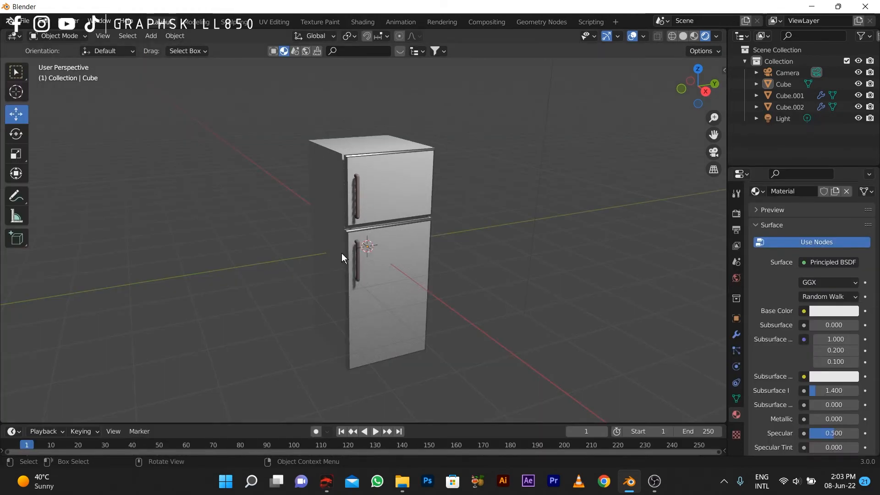
pyautogui.moveTo(458, 108); pyautogui.dragTo(265, 332)
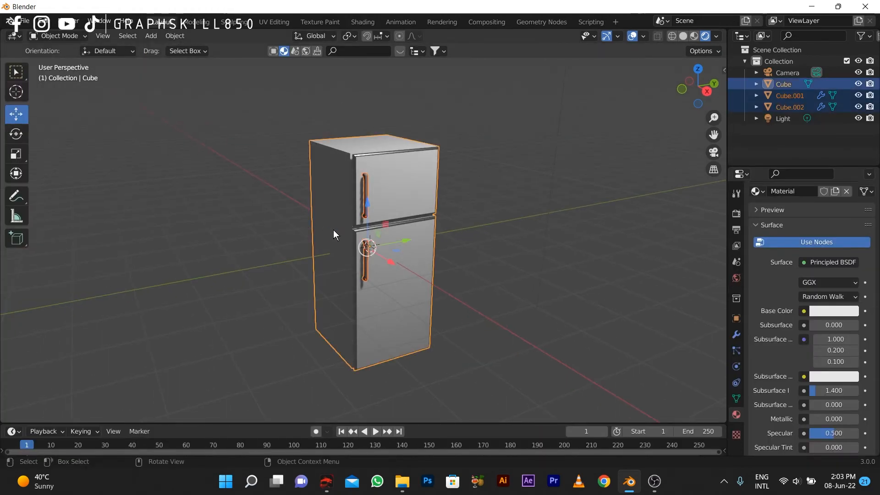
pyautogui.press('KP_1')
pyautogui.moveTo(434, 188); pyautogui.dragTo(433, 84)
pyautogui.moveTo(433, 84); pyautogui.dragTo(348, 101, button='middle')
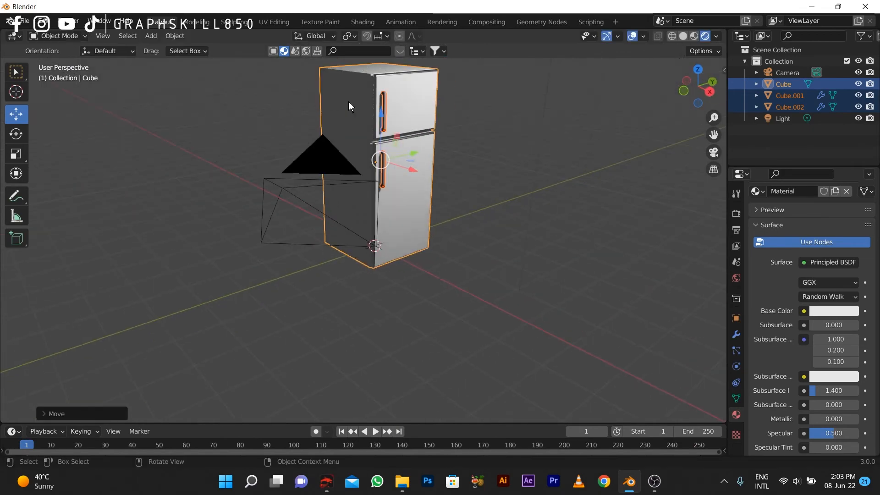
# Step: Find the Photo Studio Loft Hall HDR in the BlenderKit library and apply it as the world environment at 4096 resolution
pyautogui.click(306, 51)
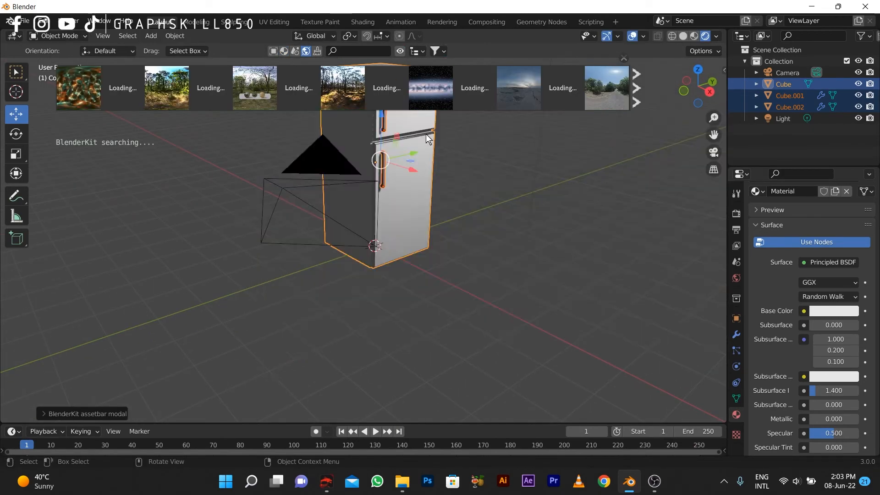
pyautogui.click(635, 88)
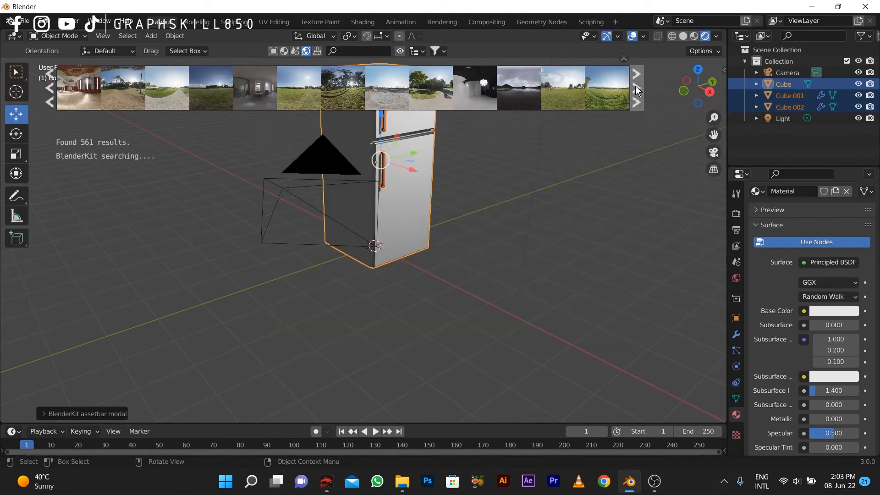
pyautogui.click(635, 86)
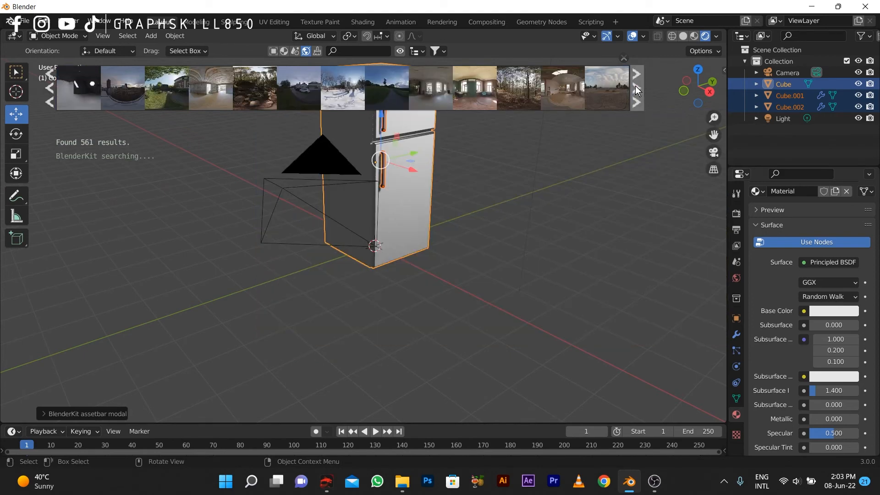
pyautogui.click(472, 87)
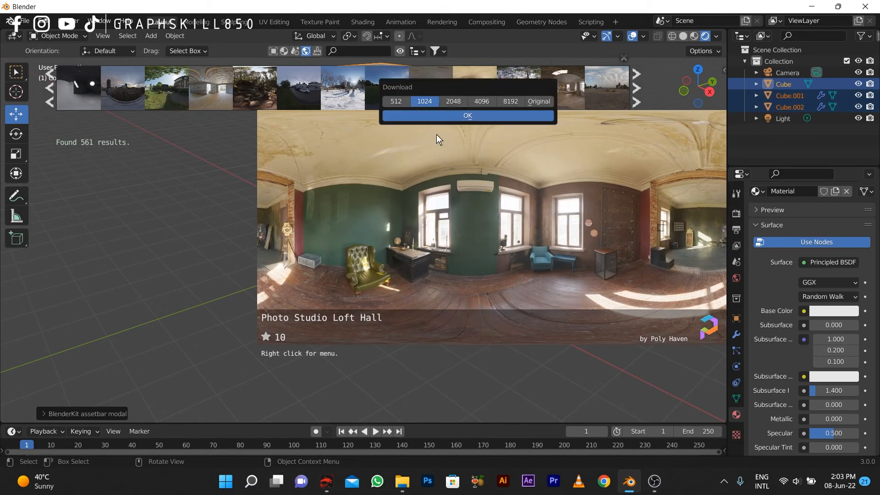
pyautogui.click(481, 104)
pyautogui.click(467, 118)
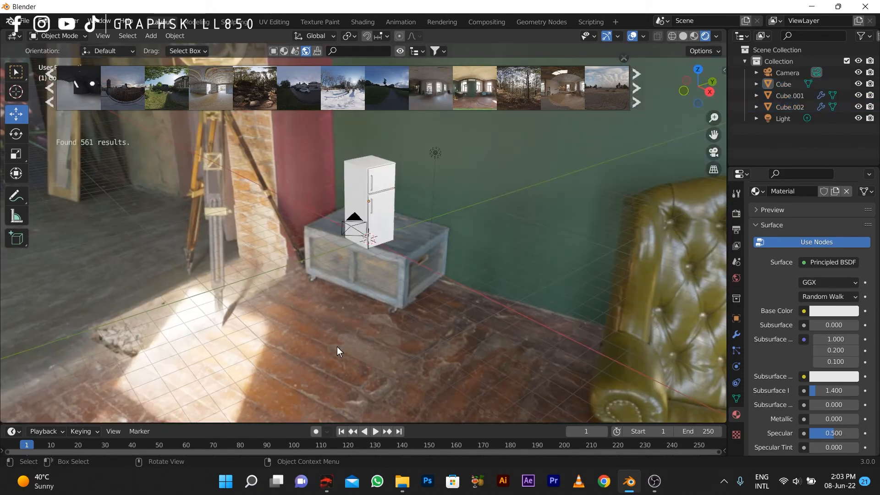
# Step: Add a plane at the refrigerator's base and scale it up into a large floor
pyautogui.moveTo(337, 346); pyautogui.dragTo(338, 326, button='middle')
pyautogui.hotkey('shift', 'a')
pyautogui.moveTo(301, 236)
pyautogui.click(403, 236)
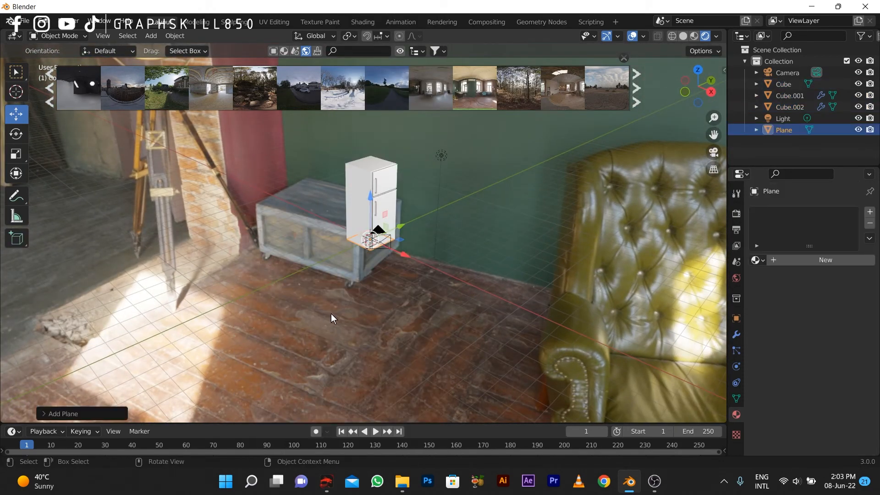
pyautogui.press('s')
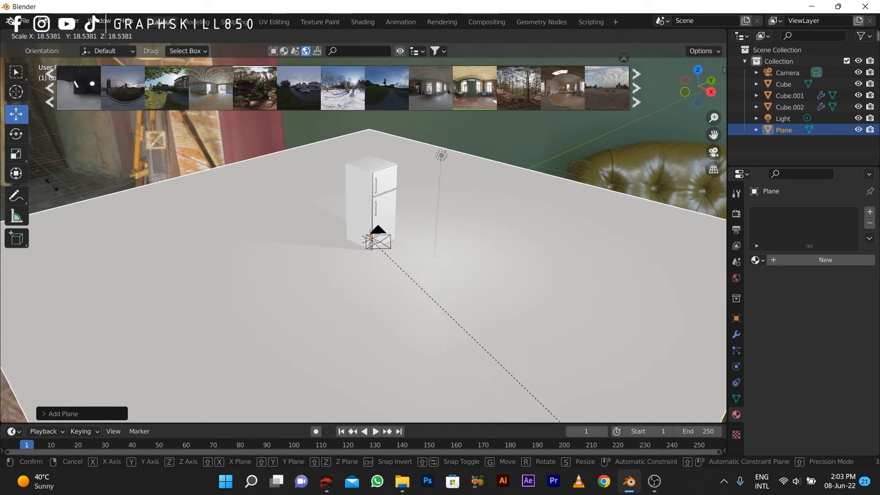
pyautogui.click(676, 384)
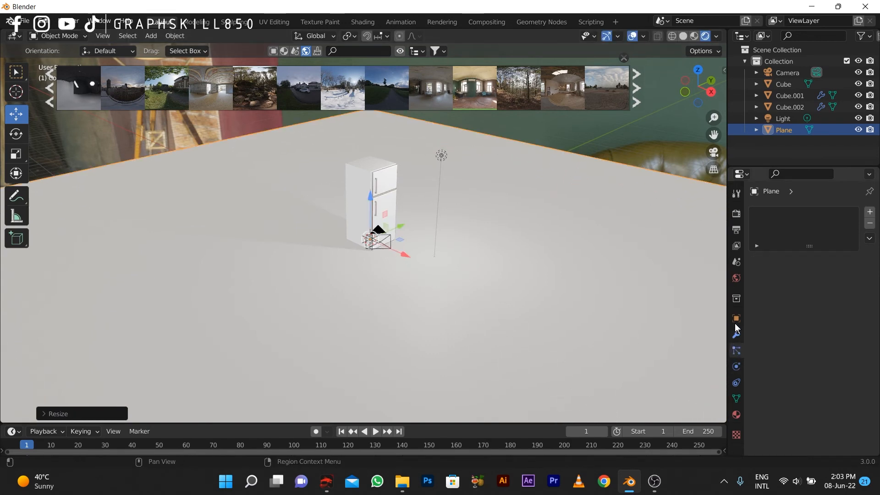
# Step: Enable the transparent film option in the render settings to hide the HDR background, and check the refrigerator from several angles
pyautogui.click(736, 214)
pyautogui.scroll(-3, 765, 428)
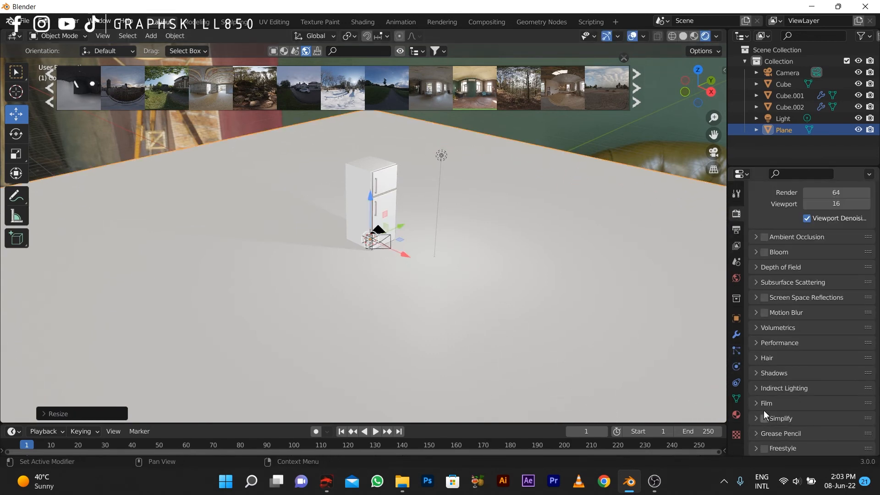
pyautogui.click(765, 404)
pyautogui.click(802, 432)
pyautogui.moveTo(399, 245)
pyautogui.mouseDown(button='middle')
pyautogui.moveTo(344, 236)
pyautogui.moveTo(395, 248)
pyautogui.mouseUp(button='middle')
pyautogui.scroll(7, 372, 208)
pyautogui.moveTo(353, 214); pyautogui.dragTo(360, 234, button='middle')
pyautogui.scroll(-5, 348, 257)
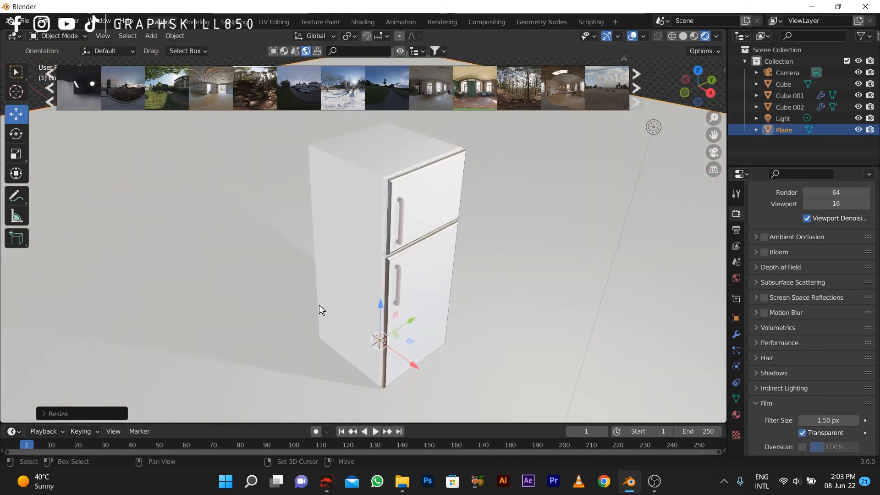
pyautogui.moveTo(319, 304)
pyautogui.mouseDown(button='middle')
pyautogui.moveTo(310, 297)
pyautogui.moveTo(321, 293)
pyautogui.mouseUp(button='middle')
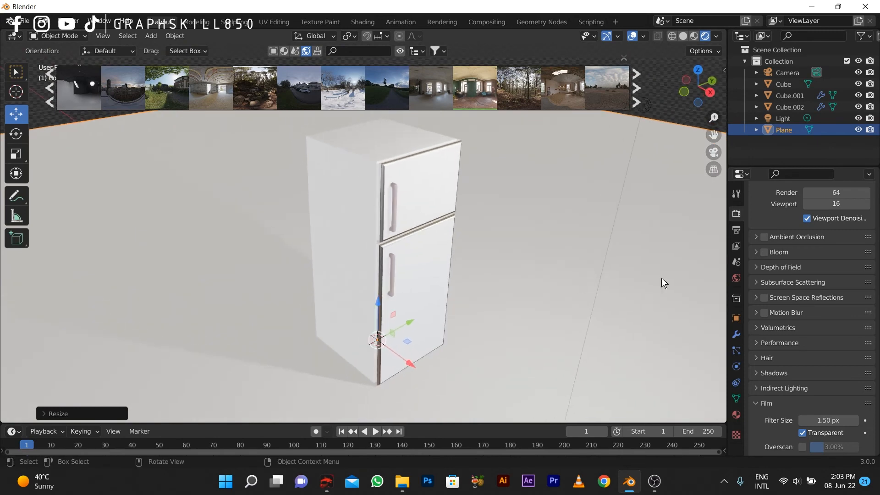
# Step: Enable Ambient Occlusion for the Eevee renderer and try Bloom, leaving Bloom disabled
pyautogui.scroll(3, 770, 285)
pyautogui.click(764, 291)
pyautogui.click(764, 307)
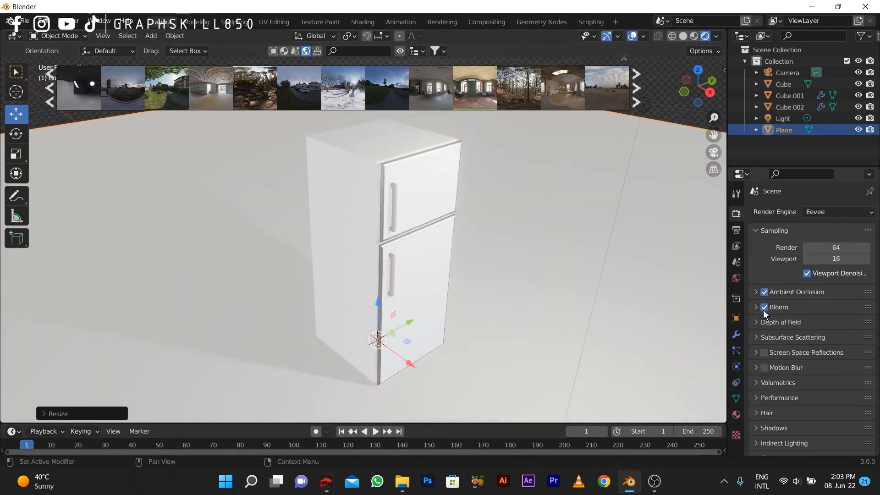
pyautogui.click(764, 307)
# Step: Set the render engine to Cycles with GPU Compute as the device
pyautogui.click(823, 213)
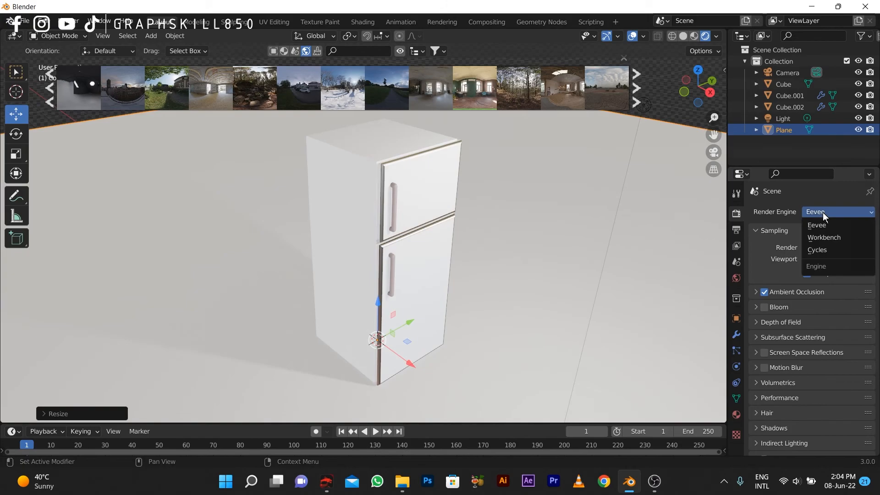
pyautogui.click(824, 248)
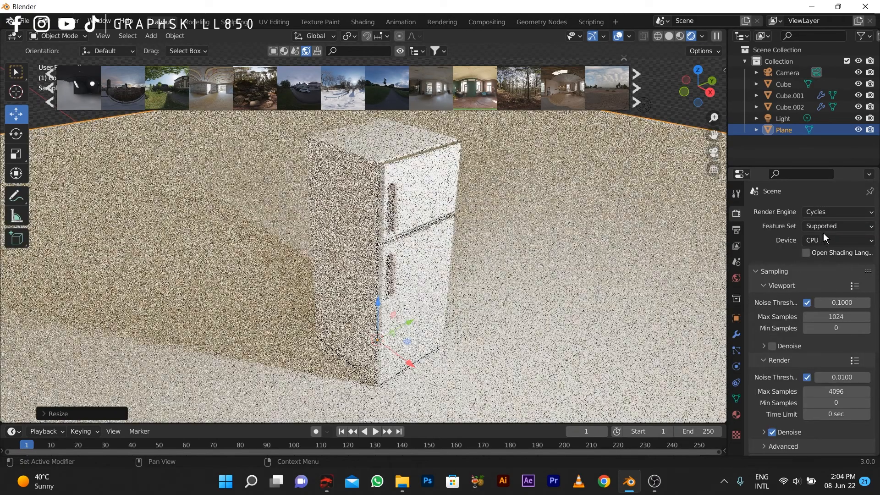
pyautogui.click(823, 236)
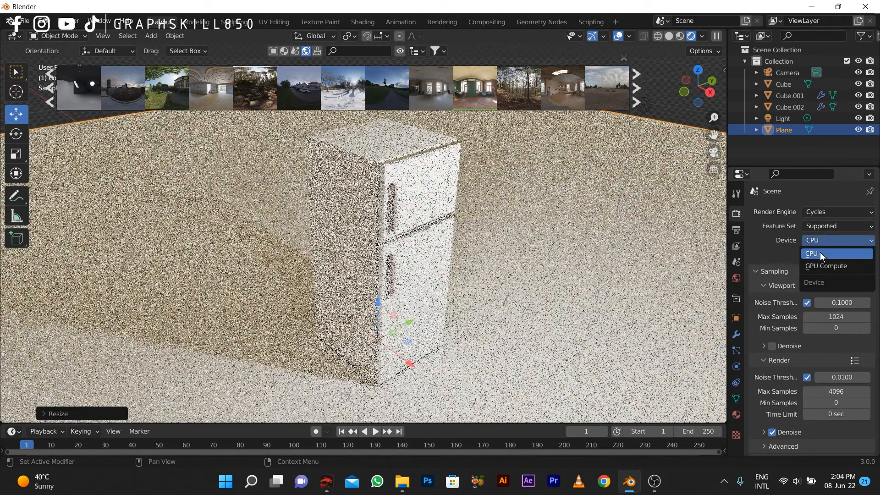
pyautogui.click(824, 265)
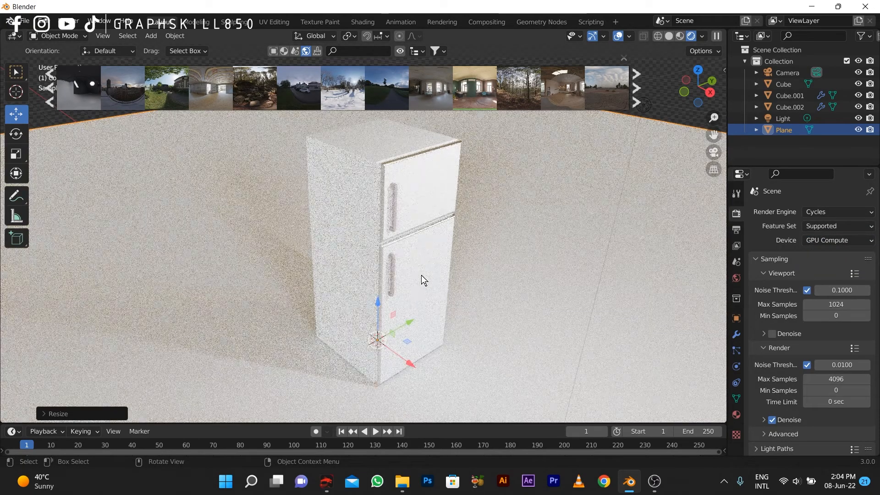
# Step: Darken the base color of the refrigerator body's first material and shift it to a tan brown
pyautogui.click(422, 275)
pyautogui.click(736, 415)
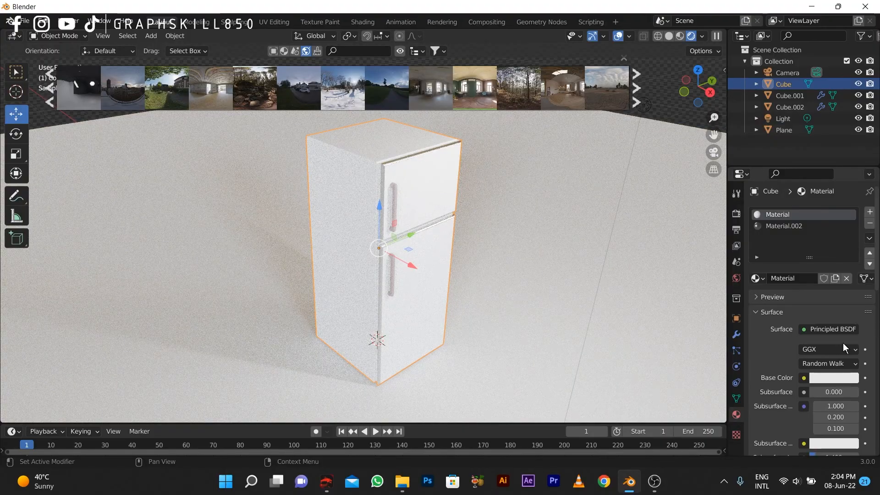
pyautogui.click(836, 378)
pyautogui.click(850, 243)
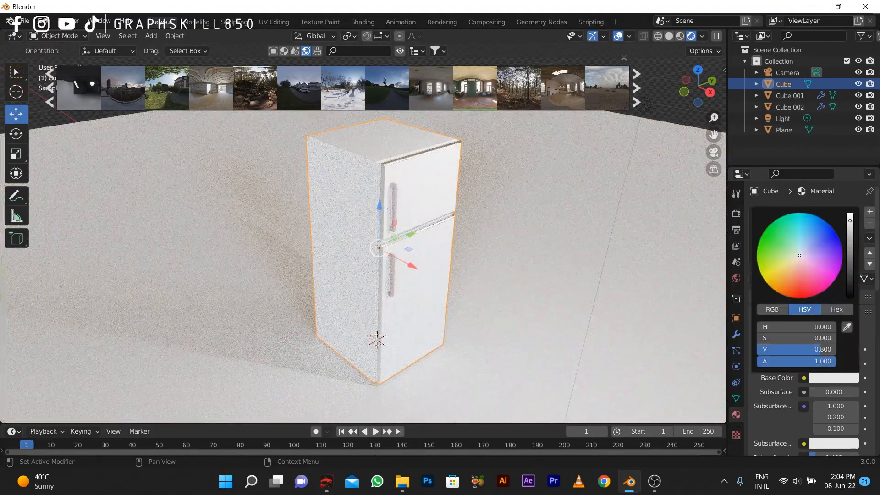
pyautogui.moveTo(849, 243); pyautogui.dragTo(849, 245)
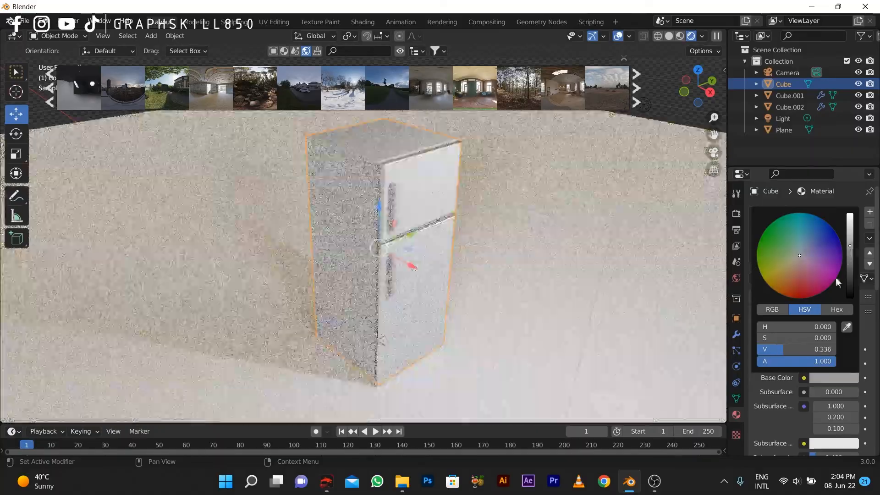
pyautogui.moveTo(797, 258); pyautogui.dragTo(794, 273)
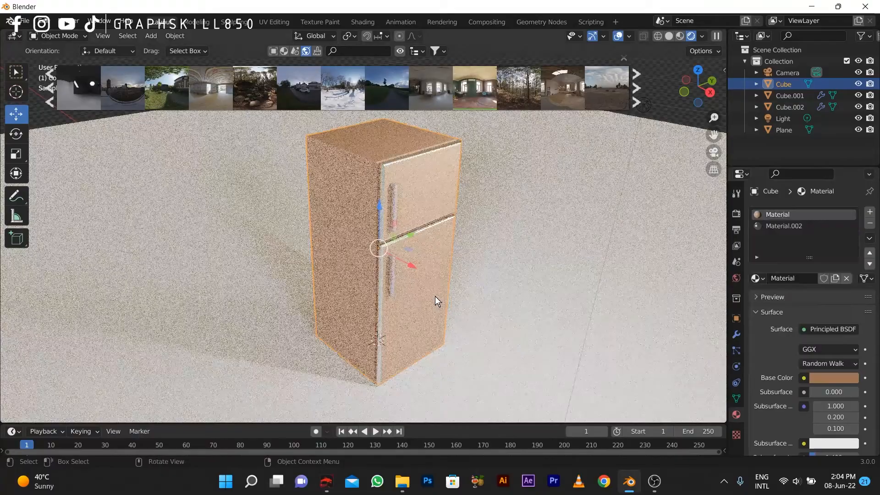
pyautogui.click(436, 298)
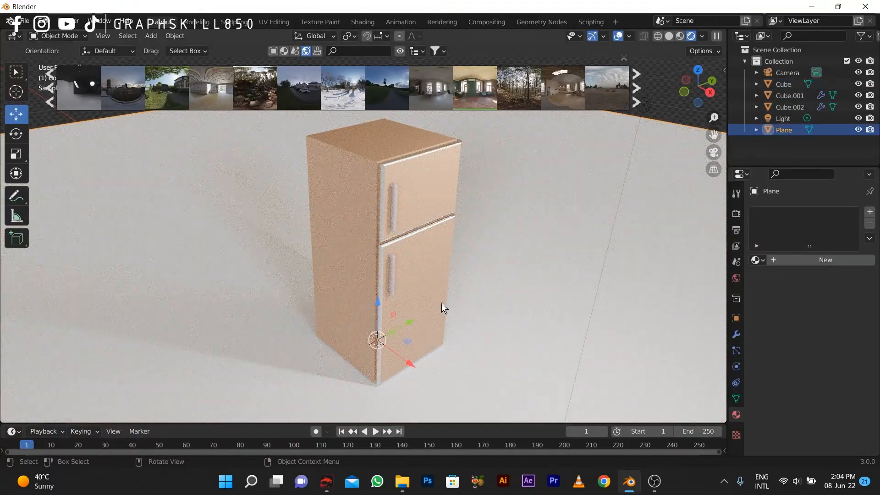
# Step: Look through the scene camera, lock the camera to the view, and pull it back until the whole refrigerator is in frame
pyautogui.moveTo(441, 304); pyautogui.dragTo(306, 281, button='middle')
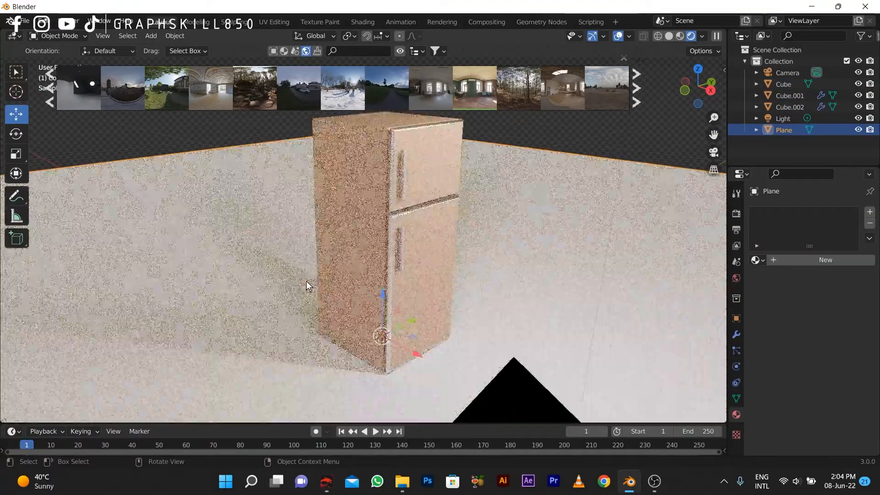
pyautogui.press('KP_0')
pyautogui.click(724, 76)
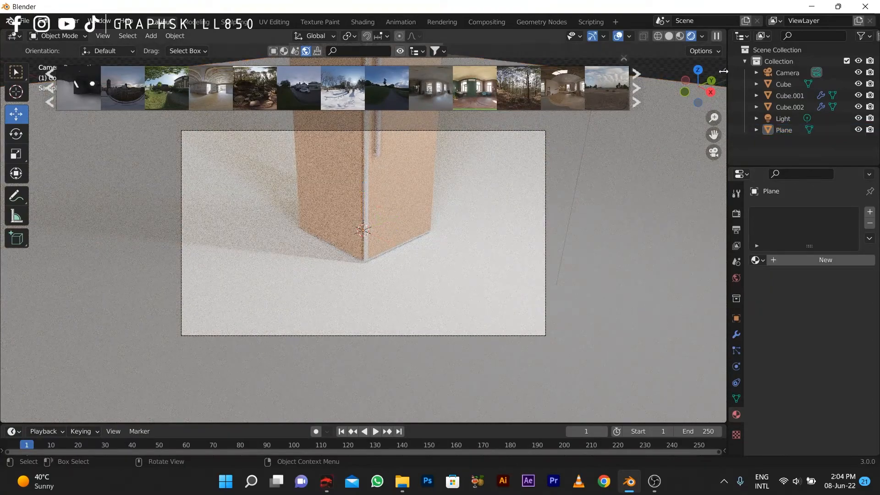
pyautogui.click(724, 70)
pyautogui.click(720, 211)
pyautogui.click(718, 181)
pyautogui.click(720, 122)
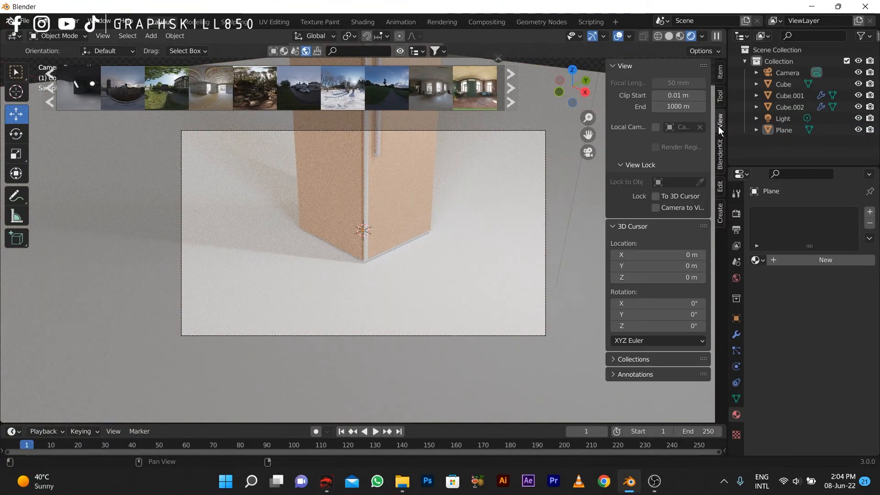
pyautogui.click(658, 207)
pyautogui.moveTo(359, 240); pyautogui.dragTo(335, 267, button='middle')
pyautogui.scroll(-6, 380, 254)
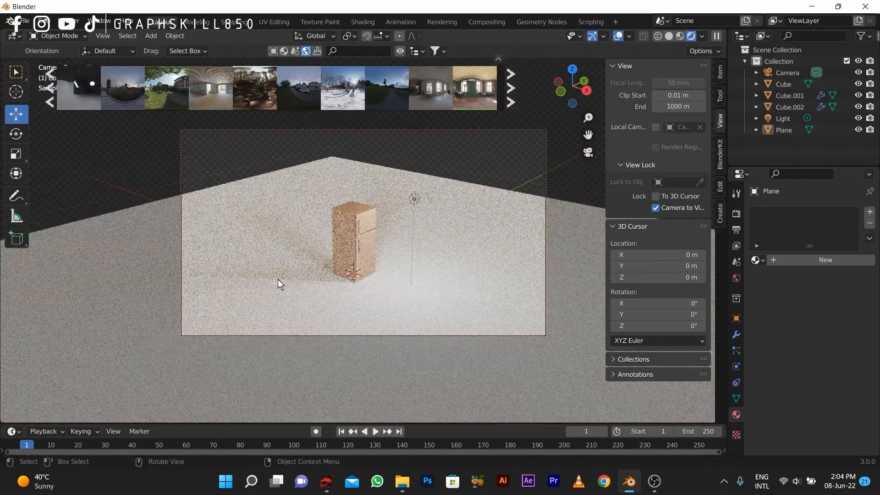
# Step: Scale the floor plane up further so it covers the camera's background
pyautogui.click(277, 279)
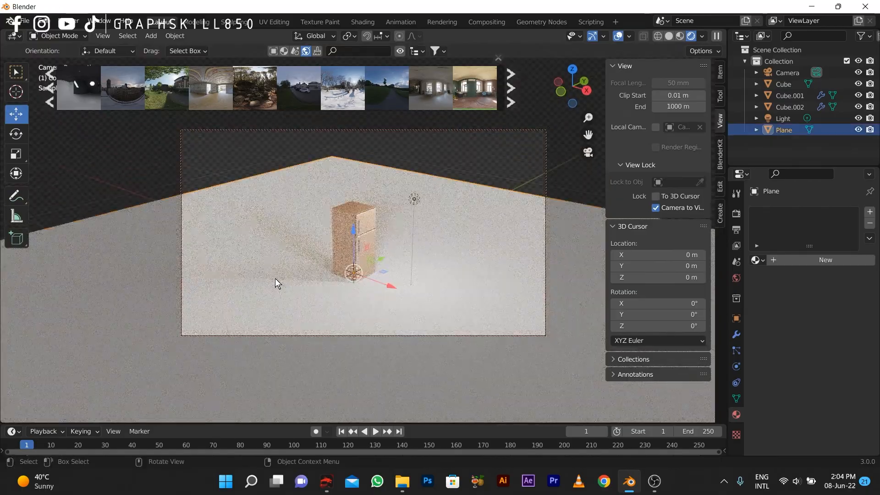
pyautogui.press('s')
pyautogui.click(342, 266)
# Step: Reframe the locked camera closer so the full refrigerator fills the height of the shot
pyautogui.scroll(4, 342, 268)
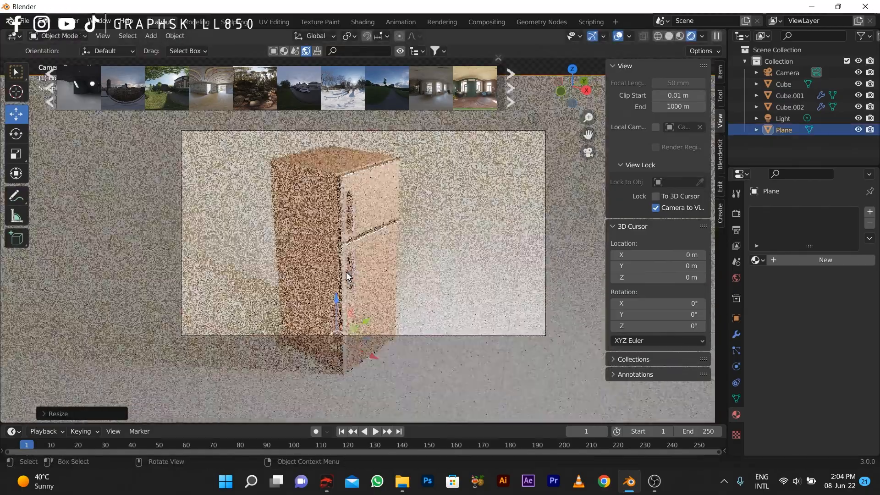
pyautogui.moveTo(344, 267); pyautogui.dragTo(373, 255, button='middle')
pyautogui.scroll(-4, 361, 267)
pyautogui.scroll(3, 367, 260)
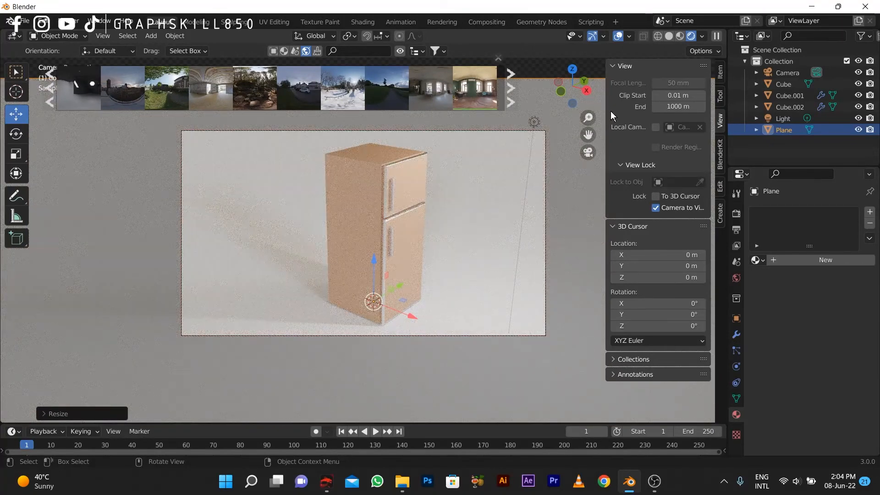
# Step: Switch the render engine back to Eevee and view the refrigerator outside the camera
pyautogui.click(736, 213)
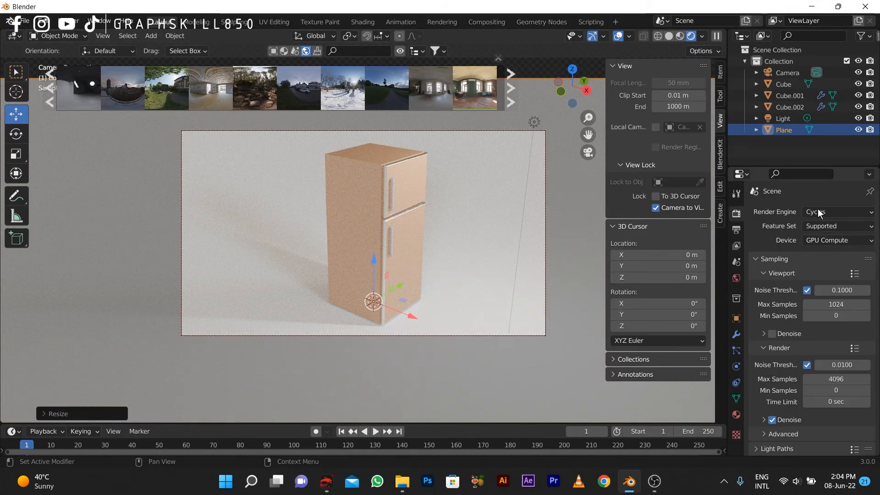
pyautogui.click(817, 212)
pyautogui.click(820, 226)
pyautogui.moveTo(255, 295); pyautogui.dragTo(397, 296, button='middle')
pyautogui.scroll(3, 346, 252)
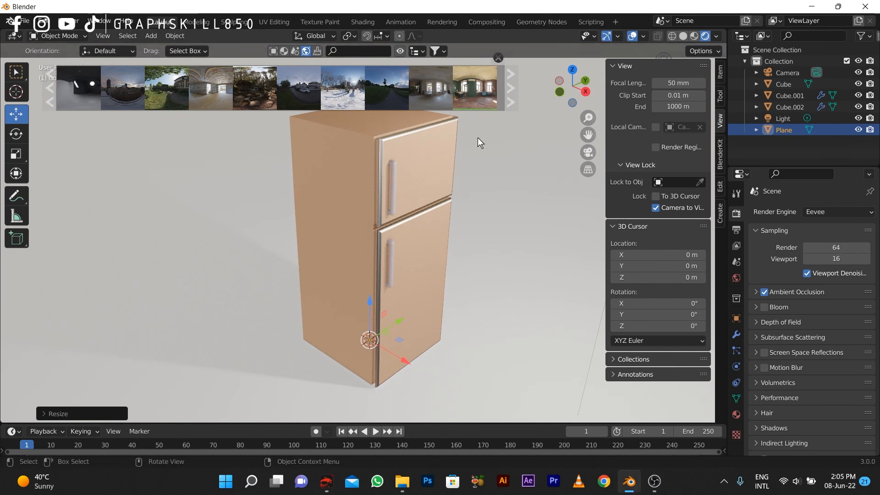
# Step: Close the BlenderKit asset bar and examine the refrigerator's surface up close
pyautogui.click(498, 57)
pyautogui.moveTo(399, 247); pyautogui.dragTo(408, 232, button='middle')
pyautogui.scroll(5, 408, 232)
pyautogui.scroll(3, 473, 216)
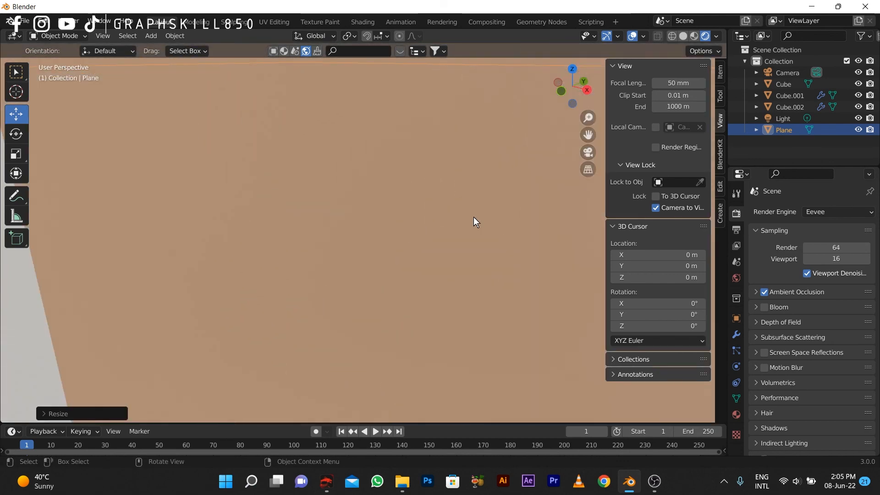